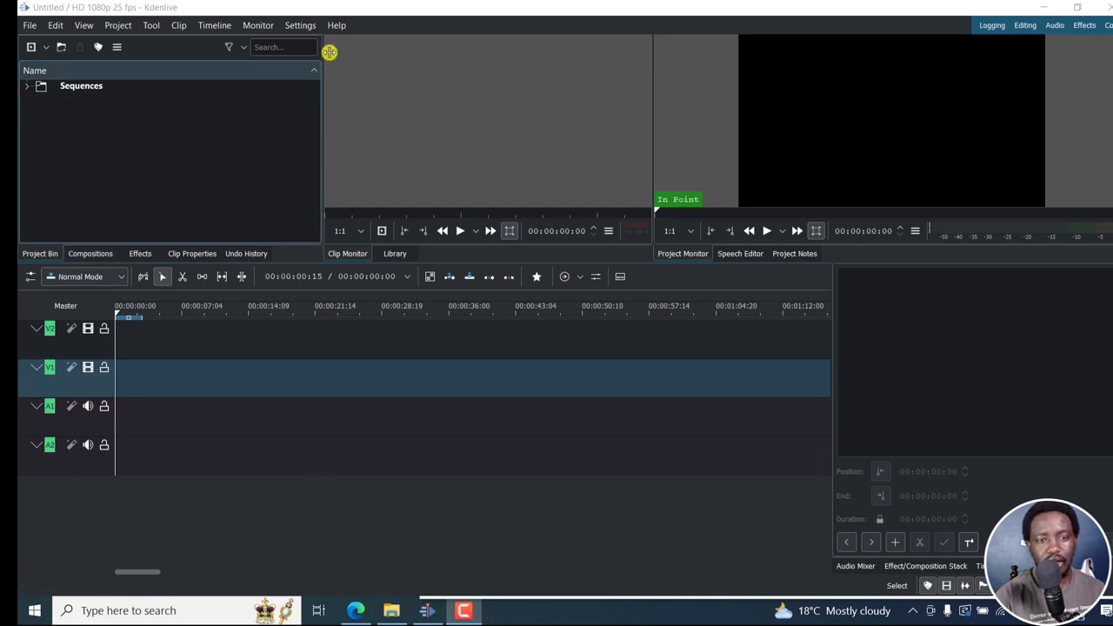
Step: Open Help > About Kdenlive to confirm the installed version is 23.04
left_click(337, 25)
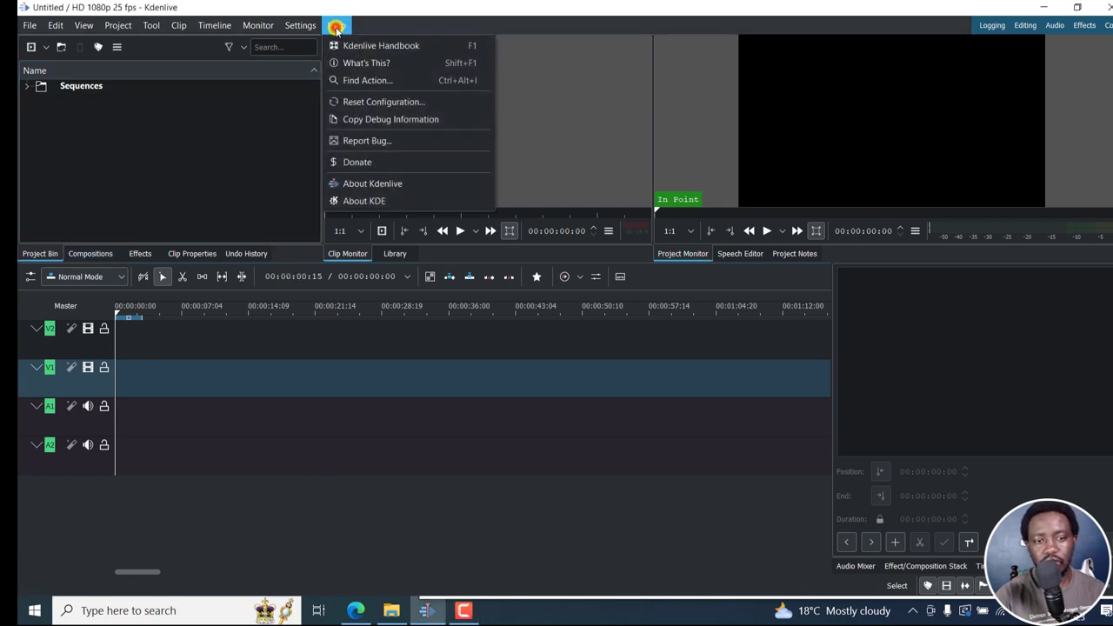
left_click(372, 183)
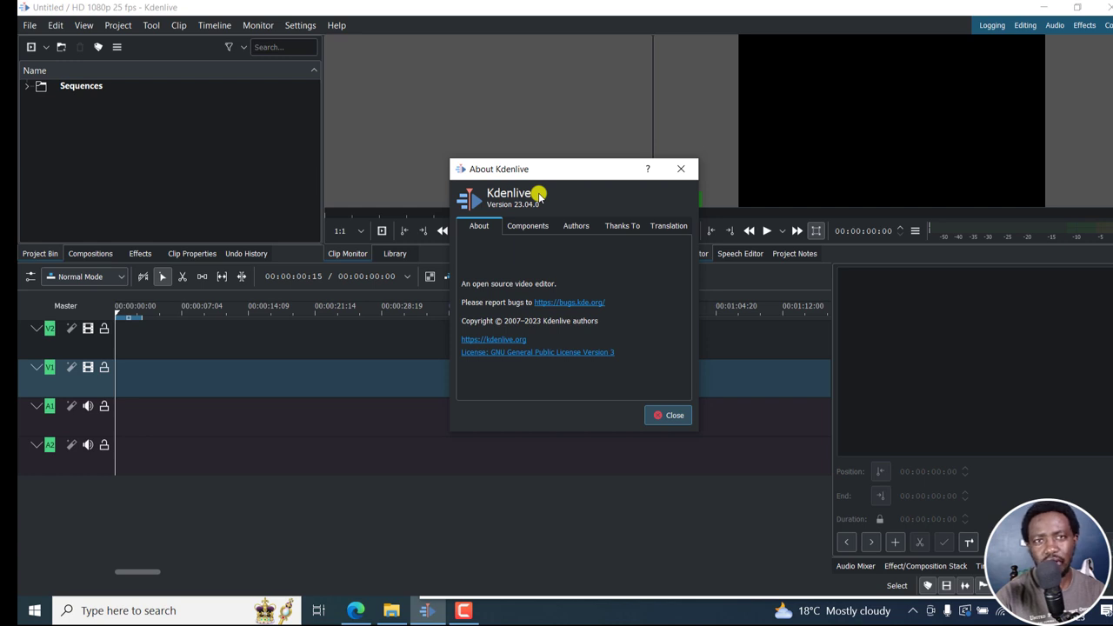
Step: Close the About dialog and go to the Speech To Text page of Configure Kdenlive
left_click(681, 169)
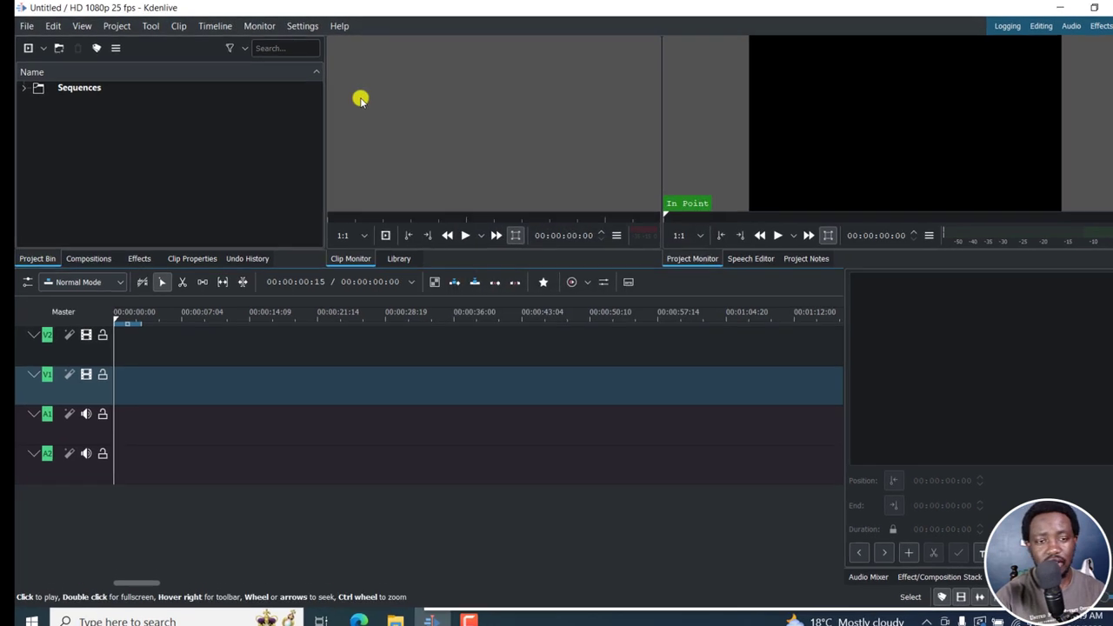
left_click(300, 24)
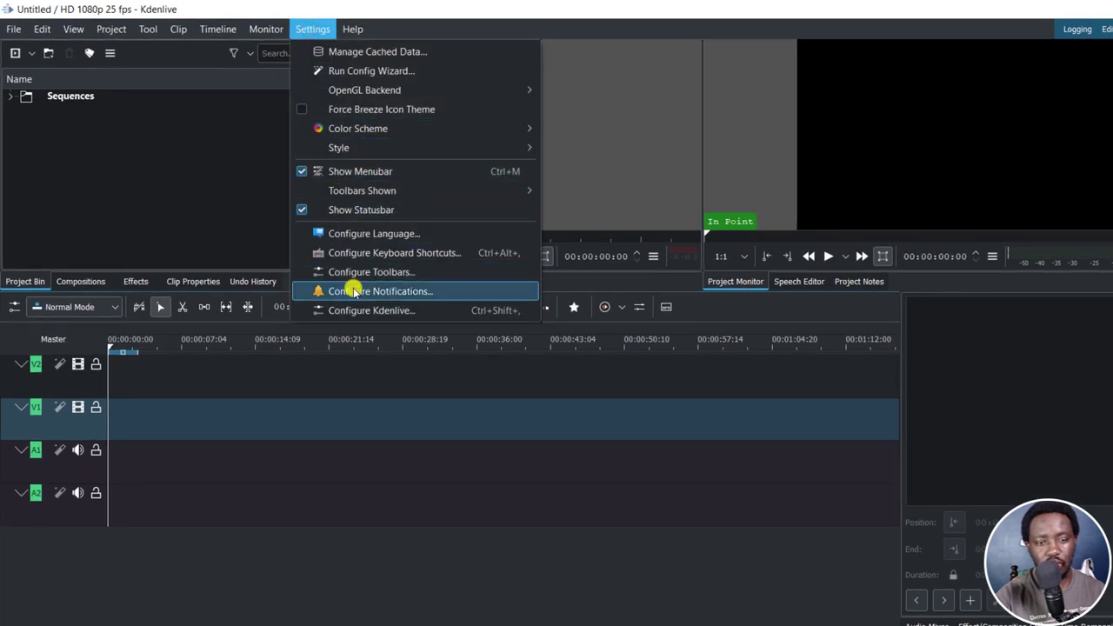
left_click(379, 309)
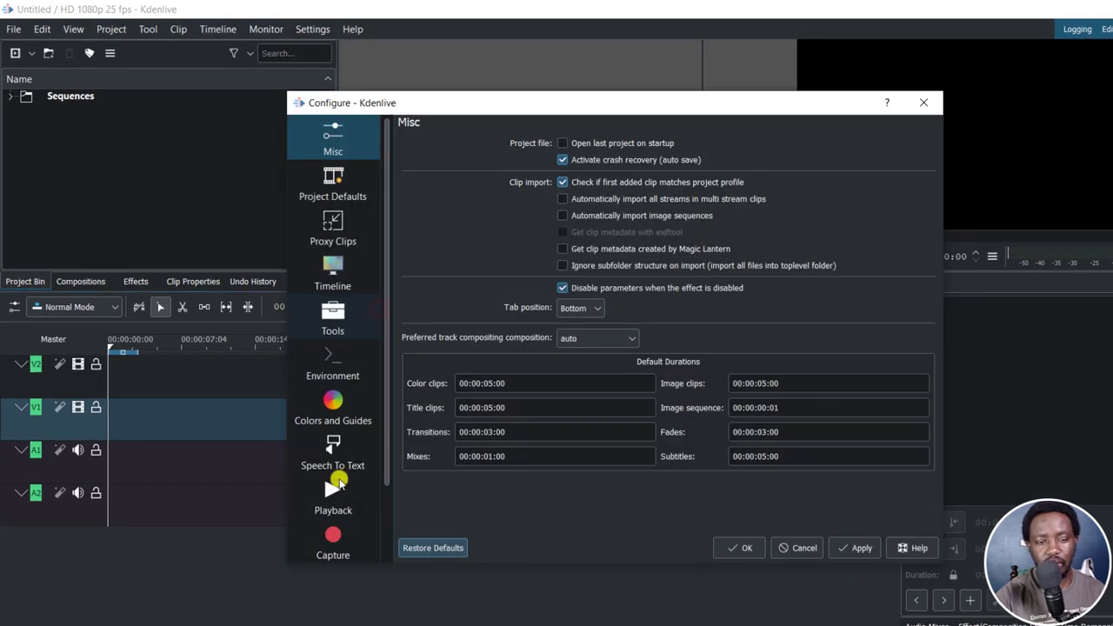
left_click(334, 461)
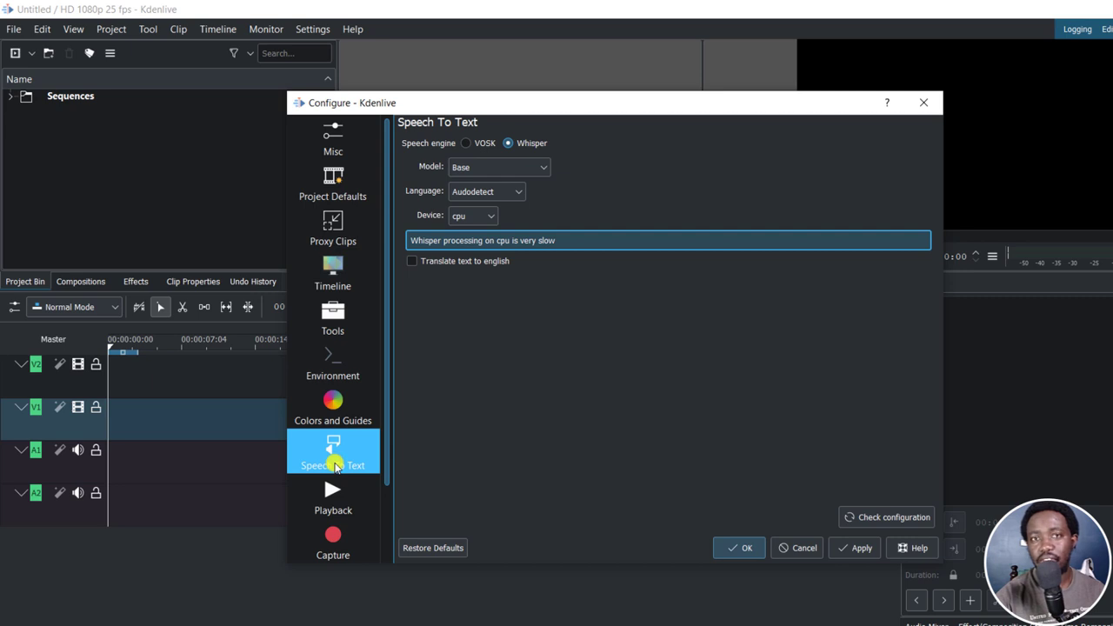
Step: Set the speech engine to Whisper, keeping Base model, Autodetect language and cpu device
left_click(467, 143)
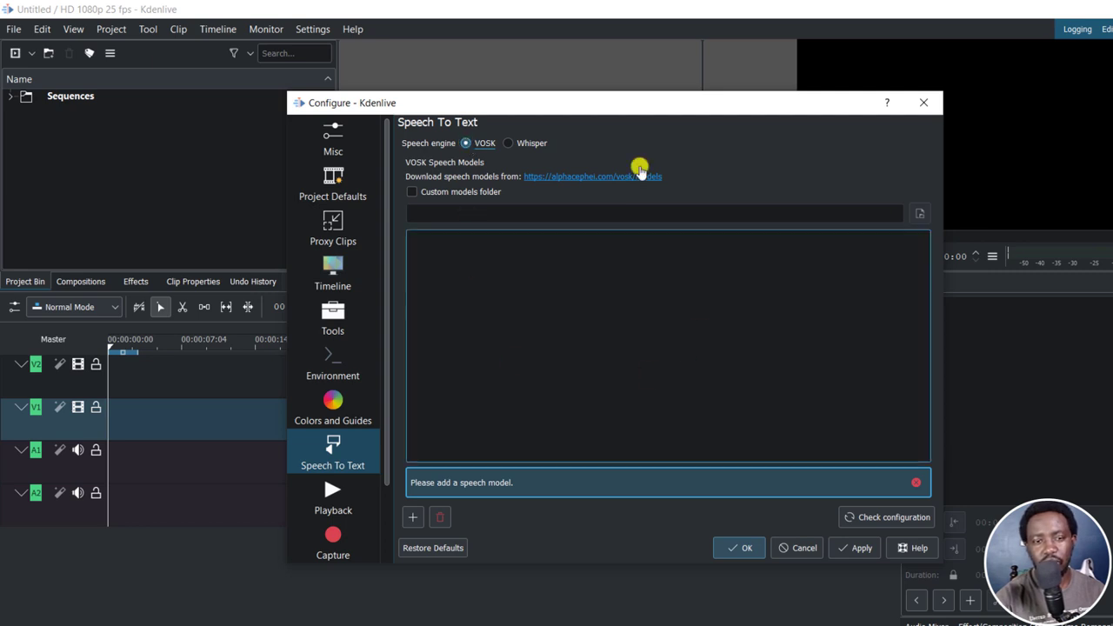
left_click(512, 144)
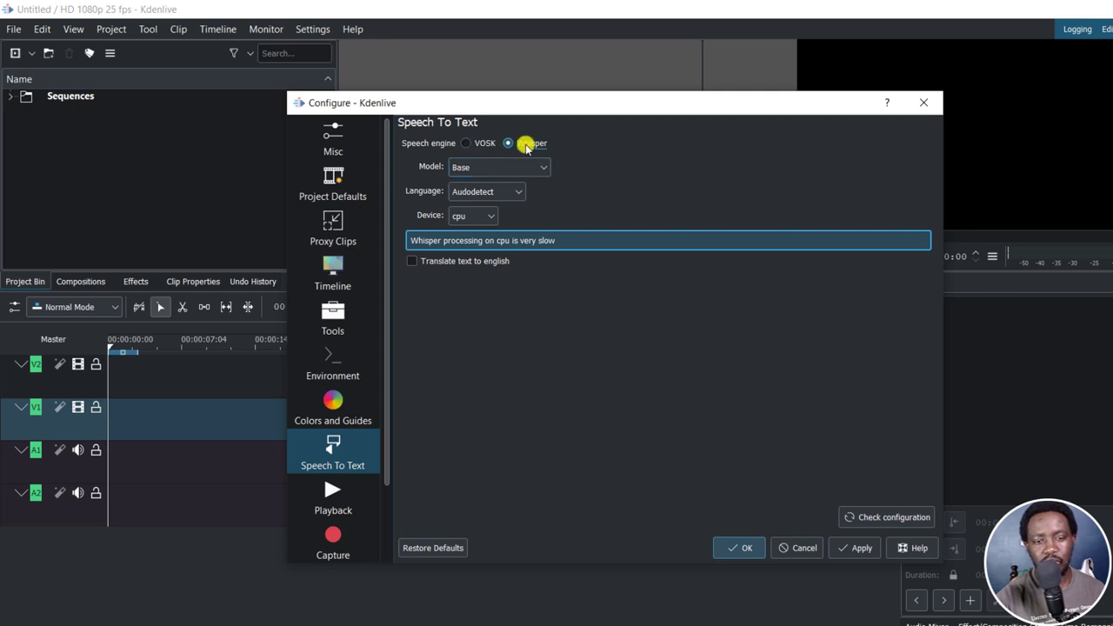
left_click(541, 167)
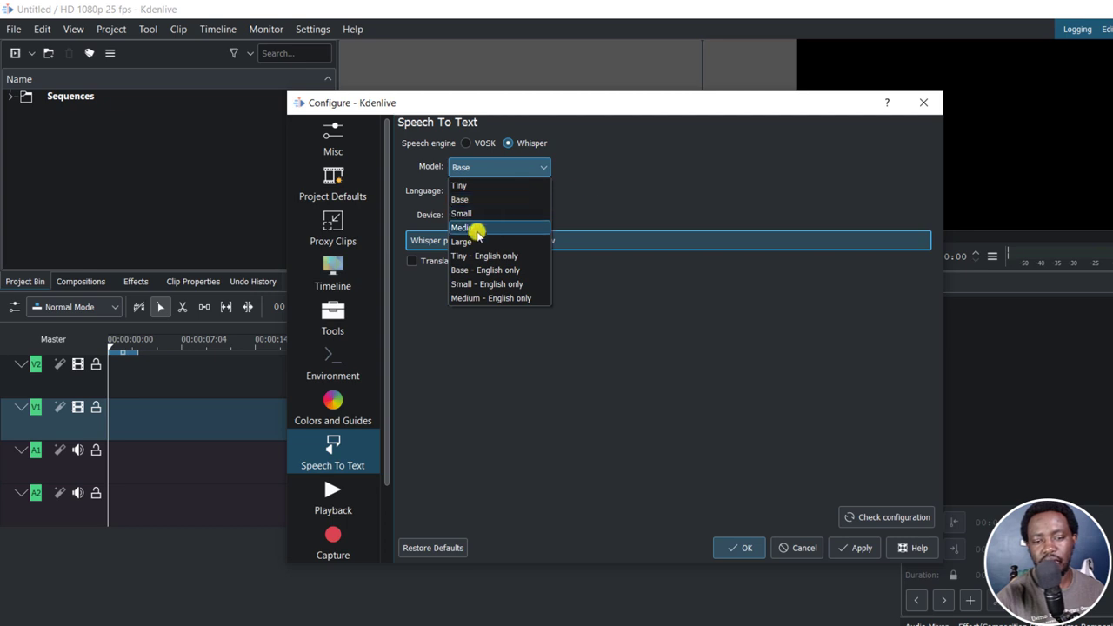
left_click(693, 167)
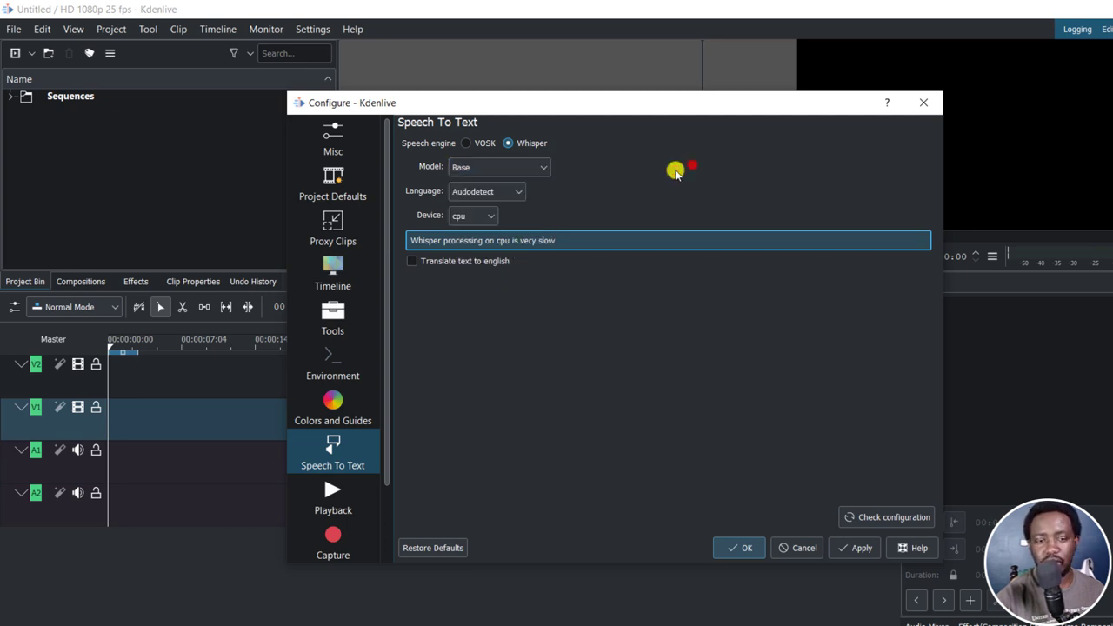
left_click(490, 193)
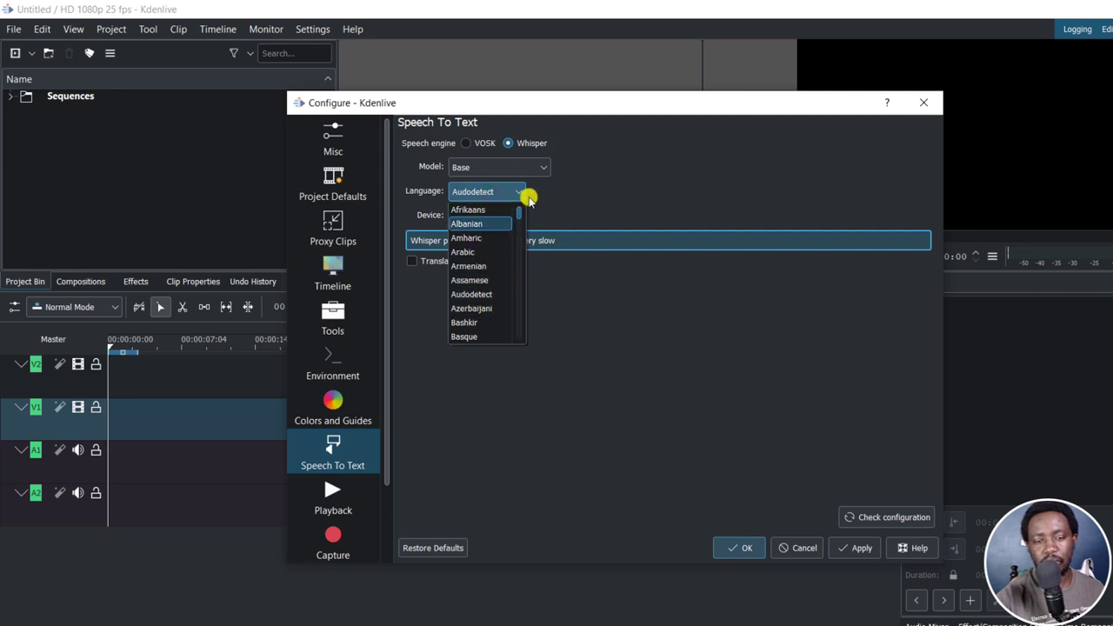
left_click(644, 169)
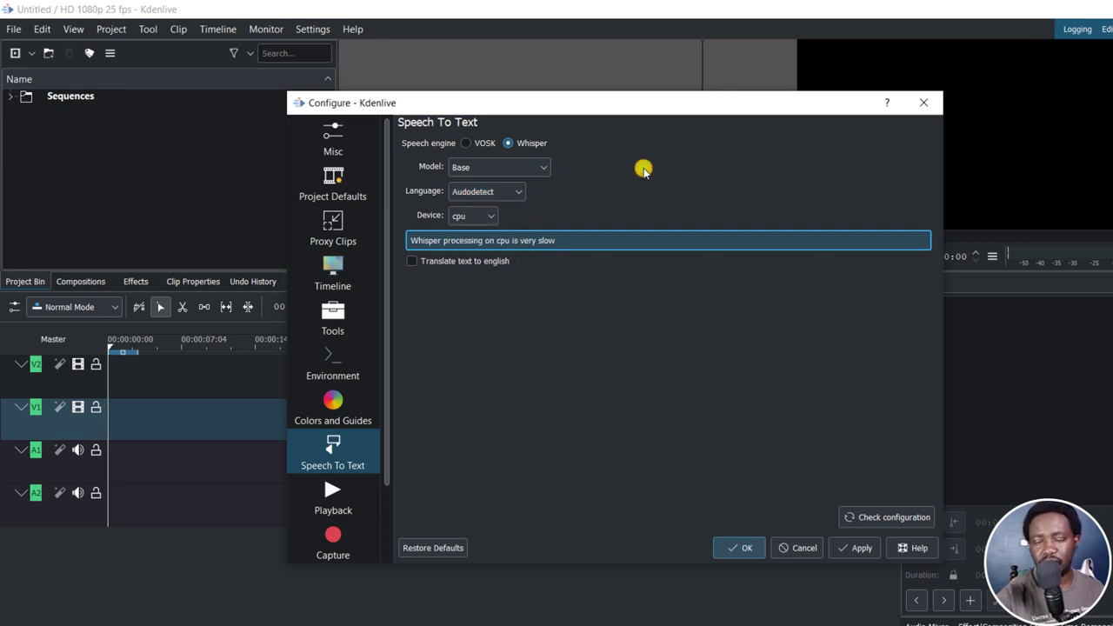
left_click(476, 218)
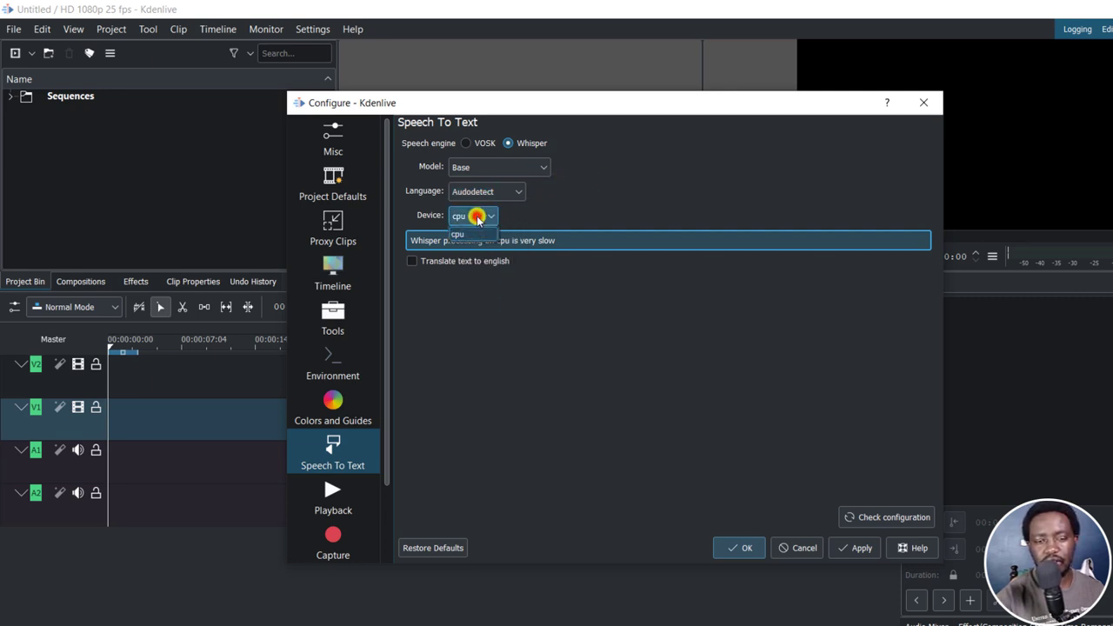
left_click(564, 207)
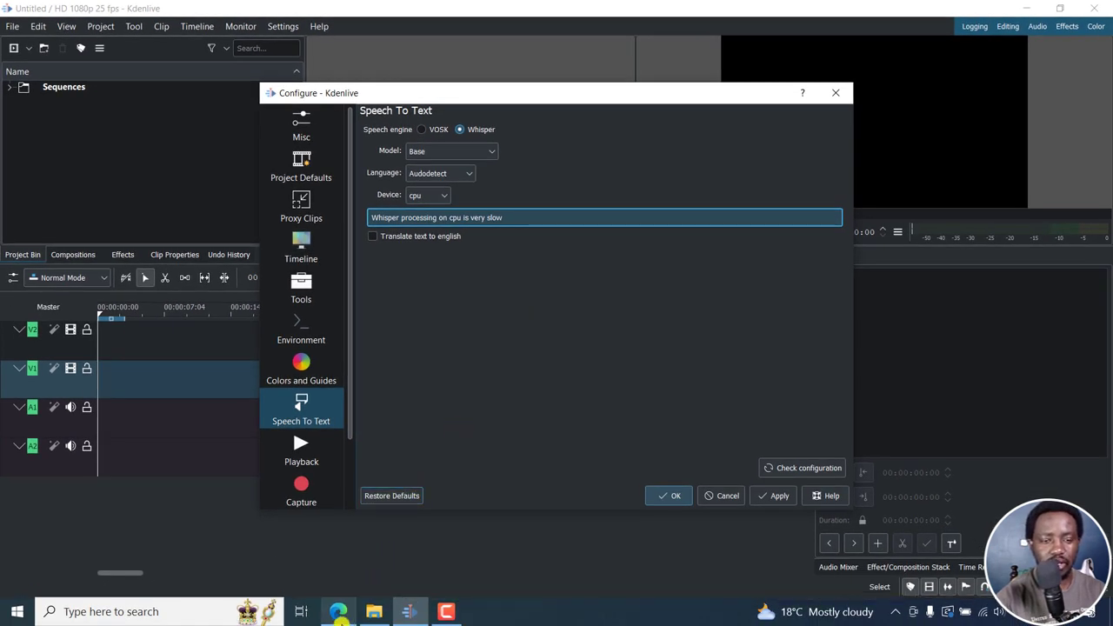
Step: Look over the openai/whisper GitHub repository page in Edge, then return to Kdenlive
left_click(338, 612)
left_click(326, 11)
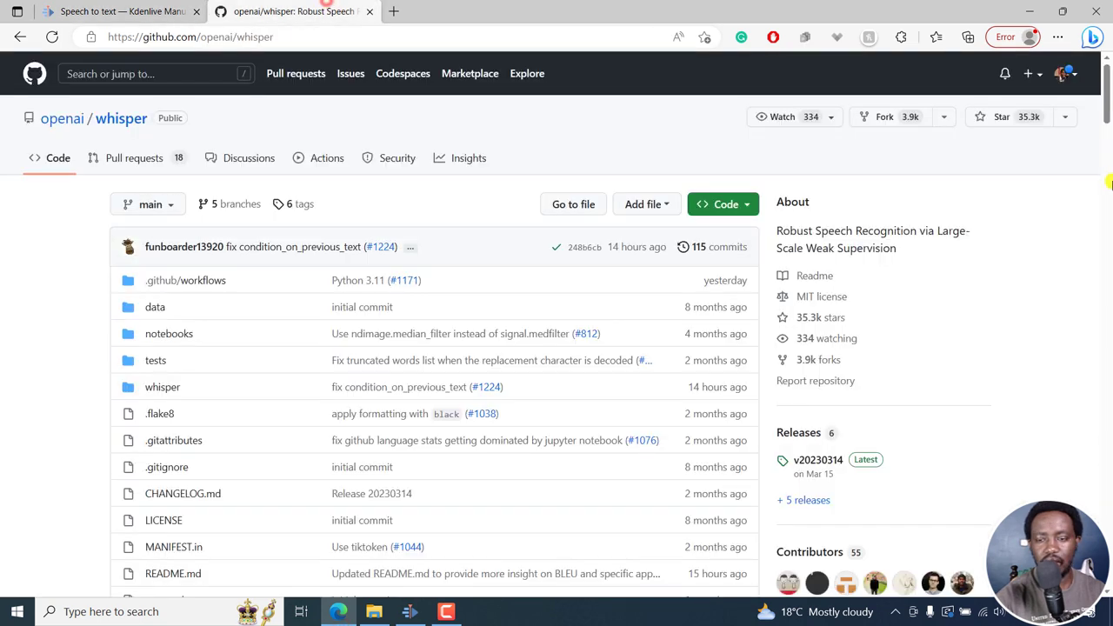
scroll(1101, 126, "down", 2)
scroll(1109, 94, "up", 2)
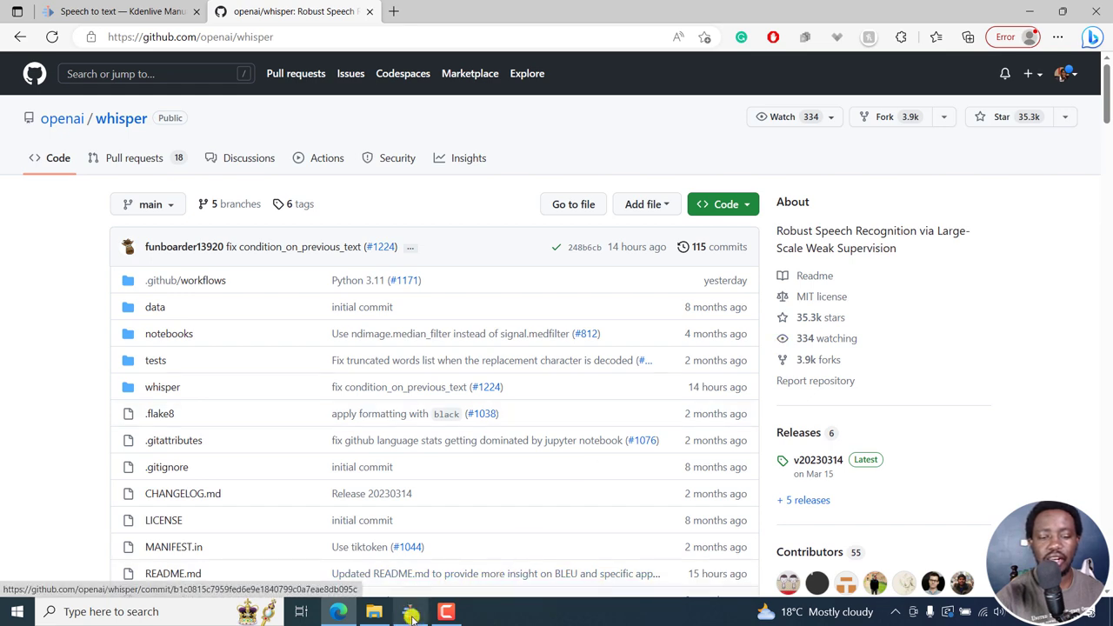
left_click(411, 614)
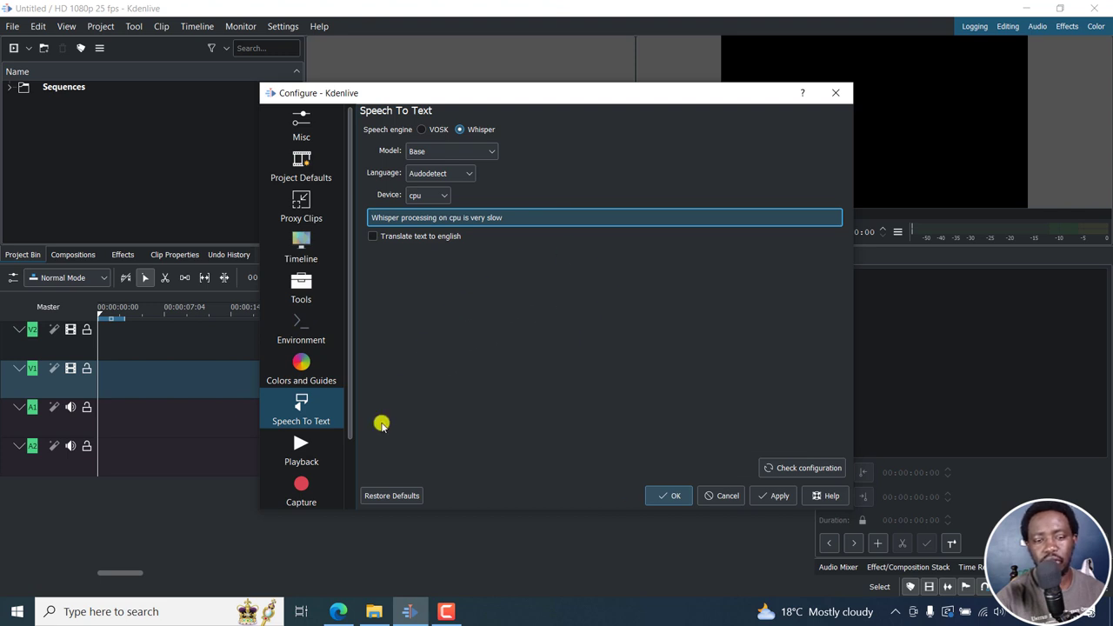
Step: Switch back to the browser showing the Kdenlive manual's Speech to text page
left_click(338, 611)
Step: In the manual's Whisper section, open the Speech-to-text_whisper_download.png screenshot at full size
left_click(174, 14)
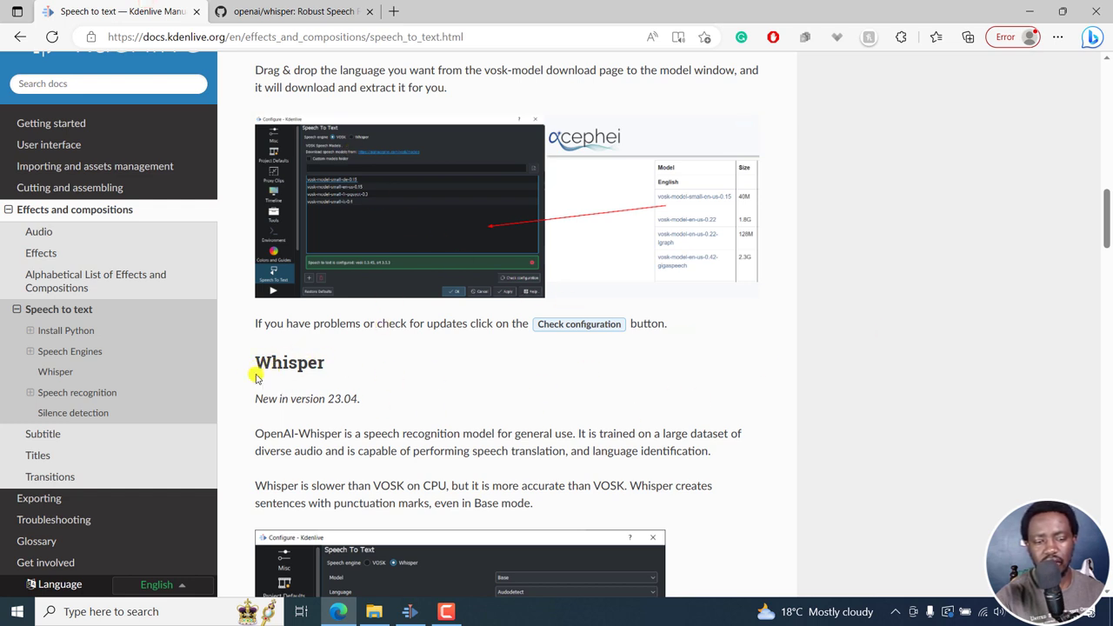
left_click_drag(258, 369, 374, 393)
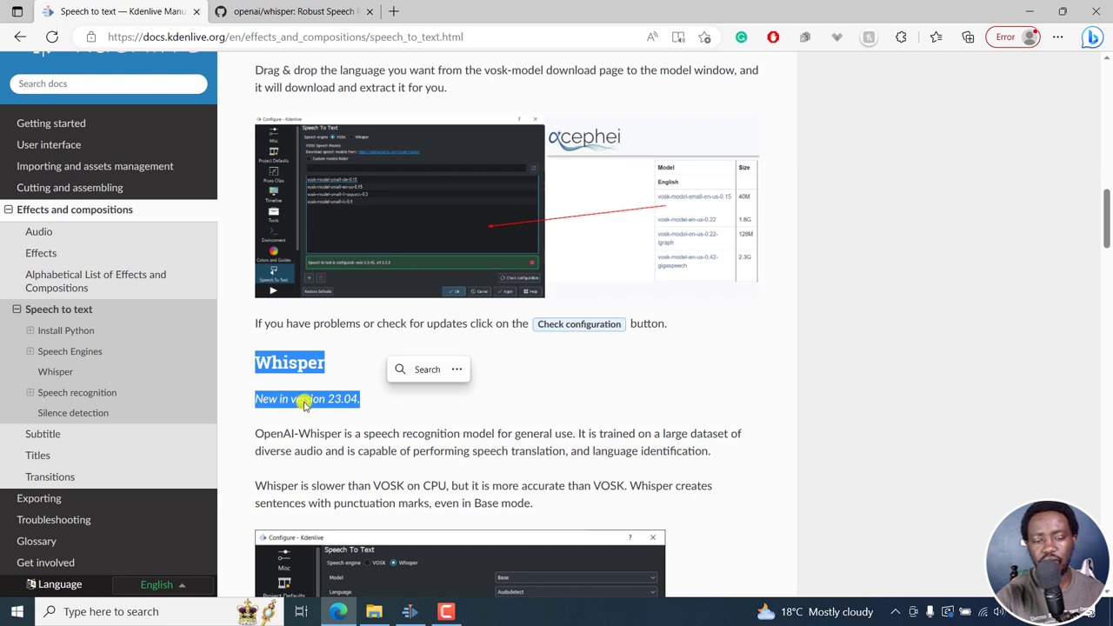
left_click(353, 417)
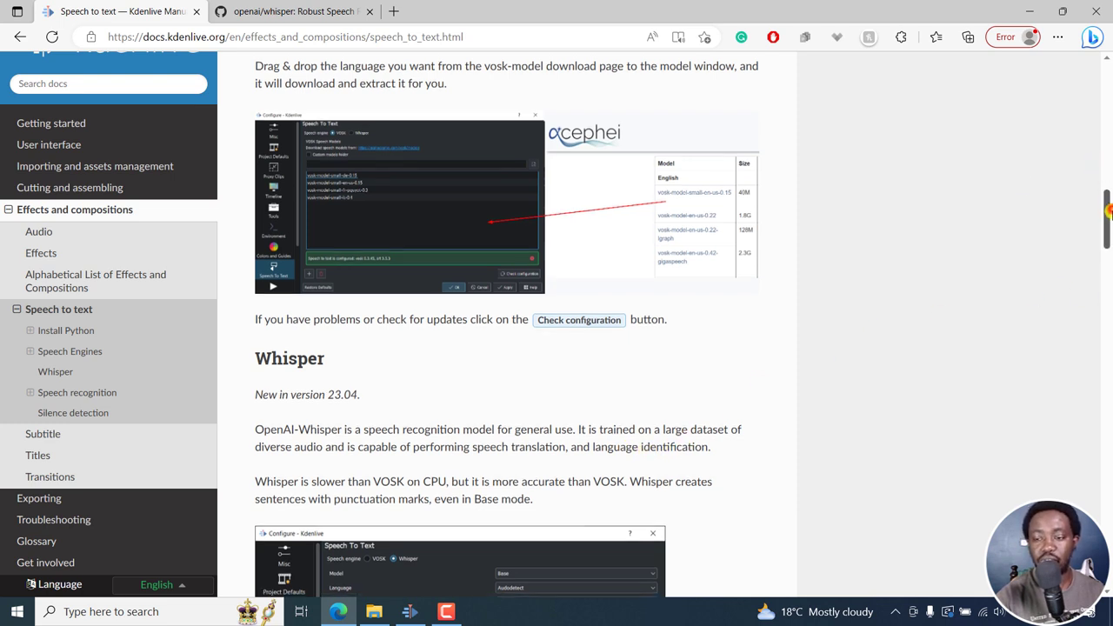
left_click_drag(1108, 209, 1109, 223)
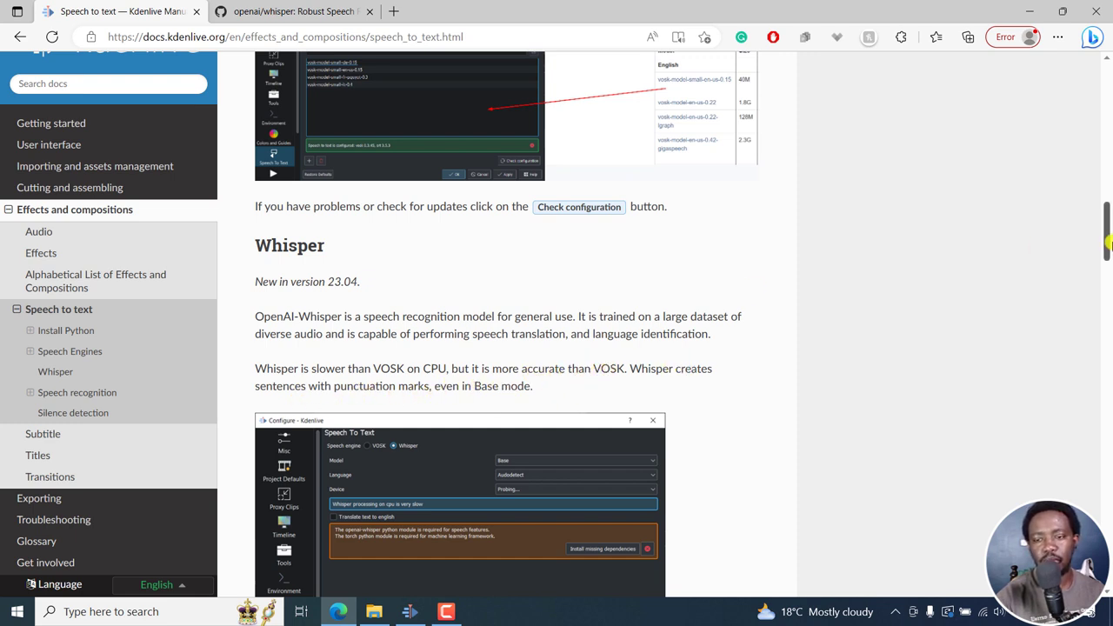
left_click_drag(1107, 213, 1107, 239)
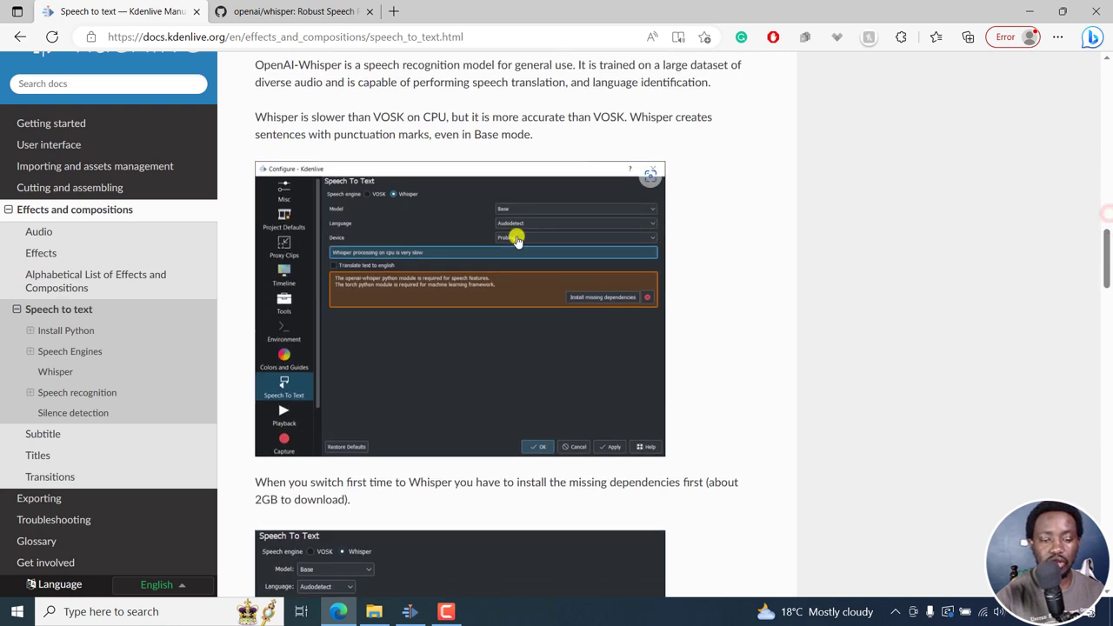
left_click(650, 185)
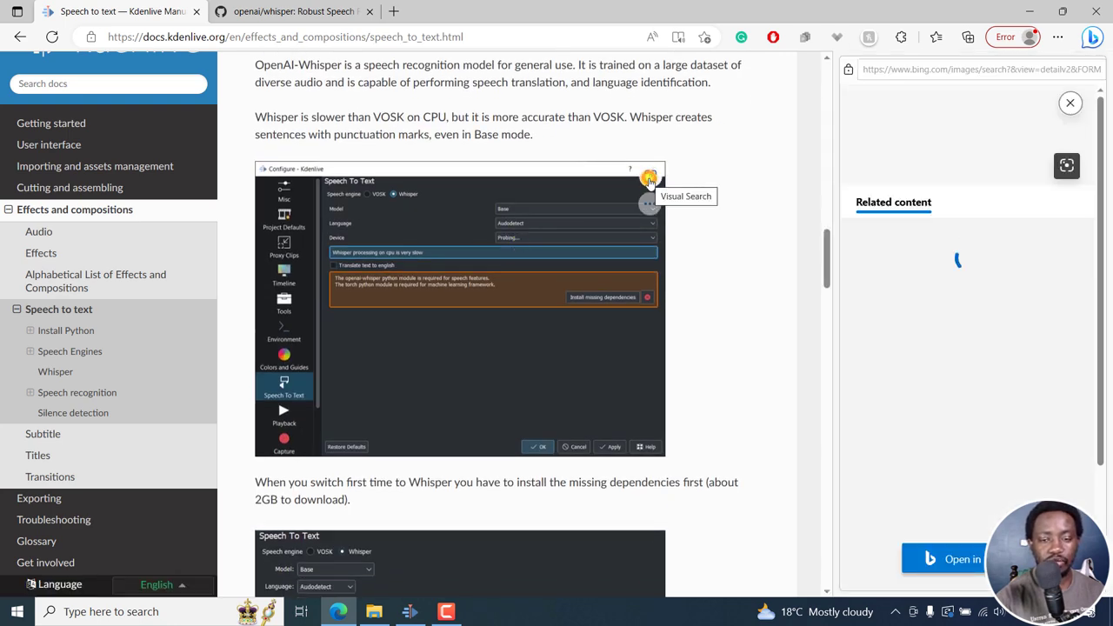
left_click(510, 239)
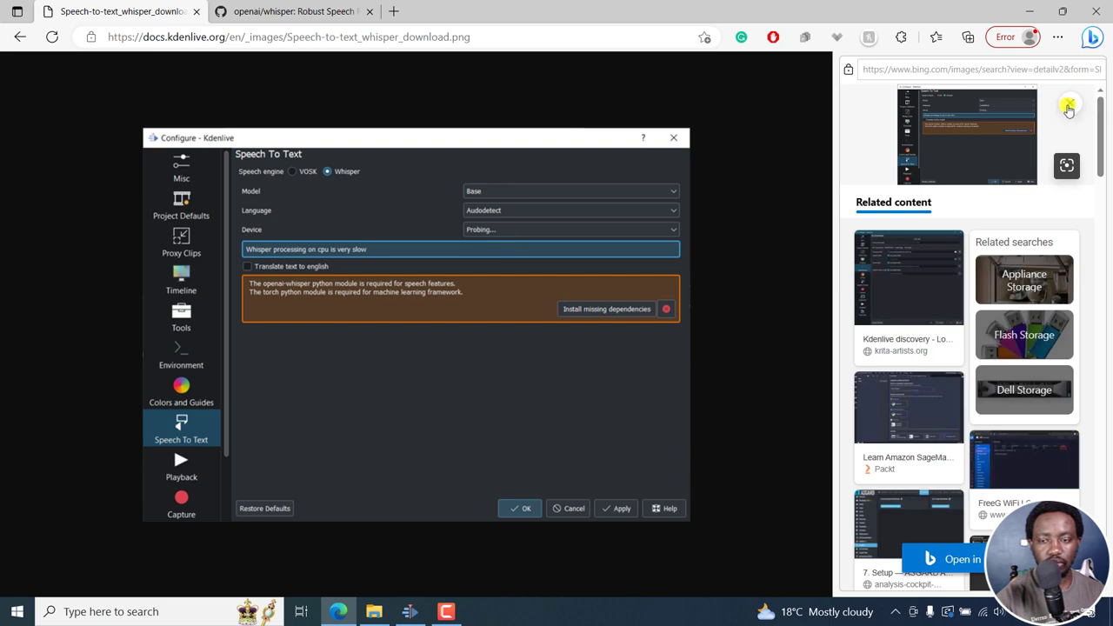
Step: Return to the Speech to text page and scroll to the missing-dependencies note and configured screenshot
left_click(1070, 102)
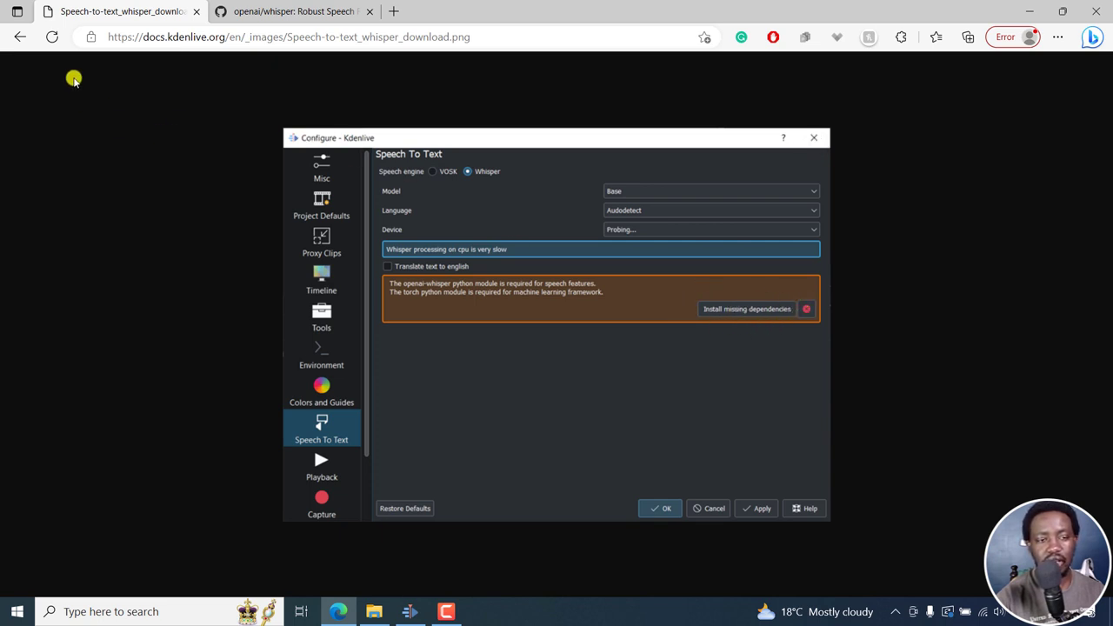
left_click(21, 40)
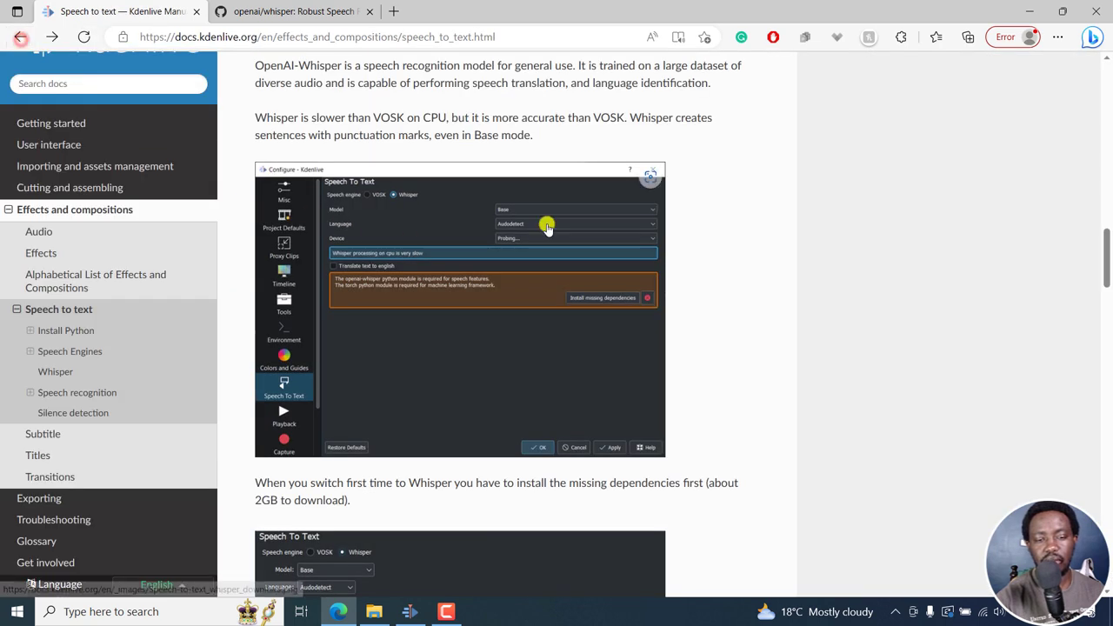
left_click_drag(255, 479, 365, 498)
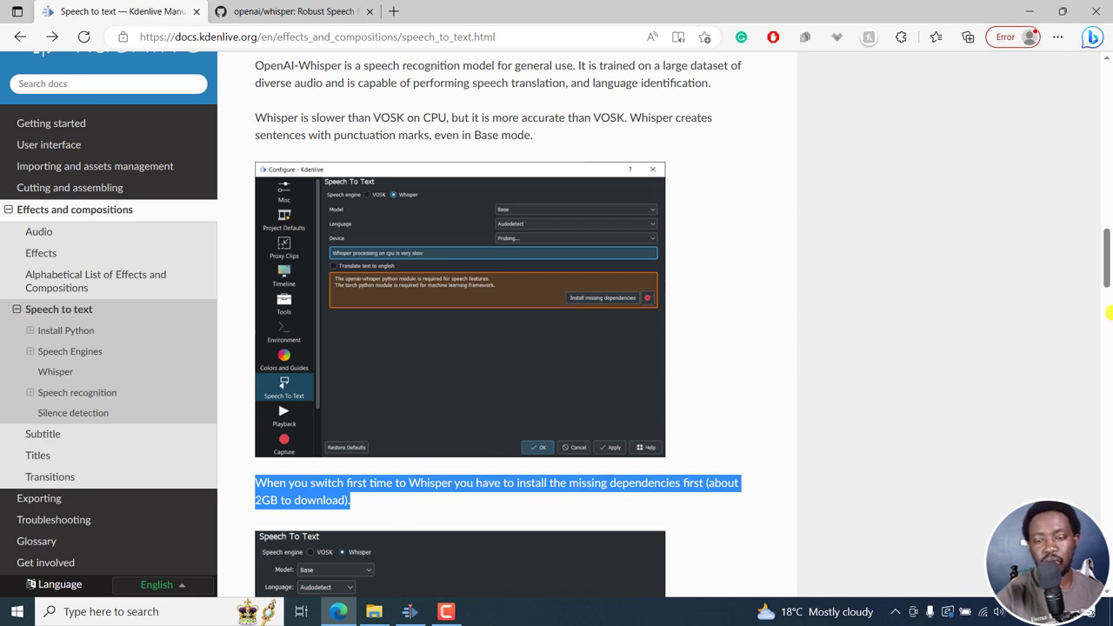
scroll(1102, 261, "down", 3)
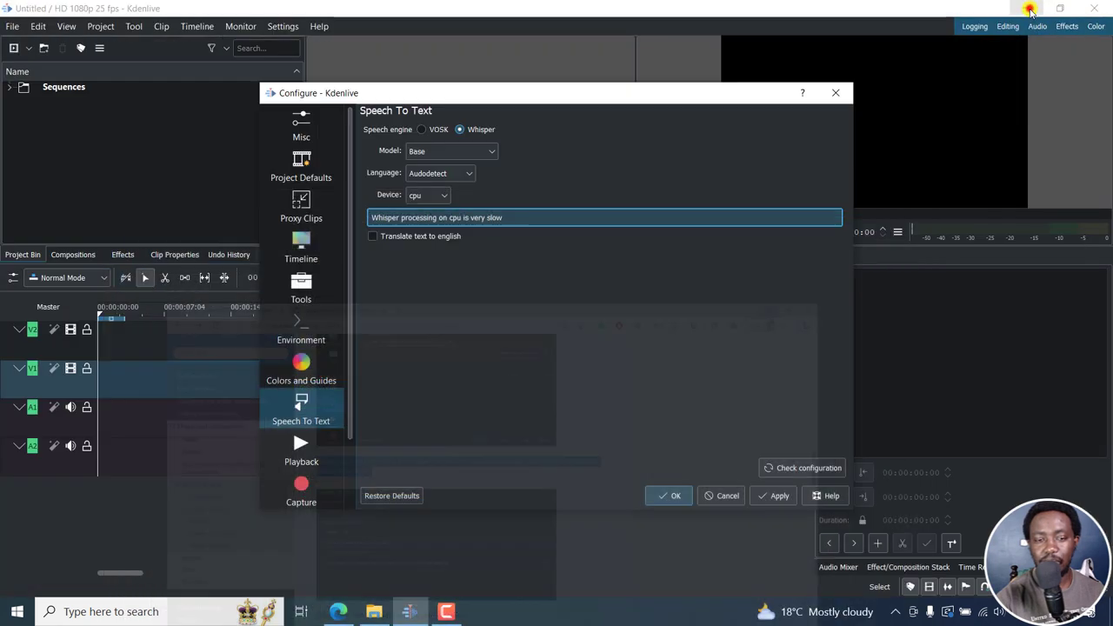
Step: Apply the Whisper settings, import the AutoREsize video as a 1920x1080 30fps project, and place it on V1/A1
left_click(1029, 11)
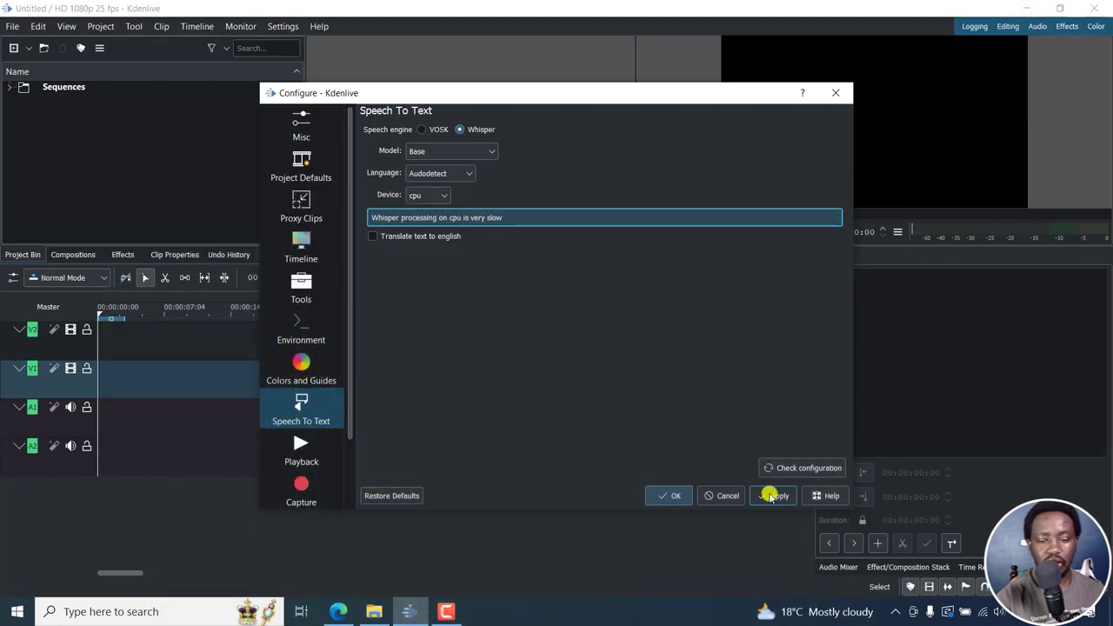
left_click(668, 495)
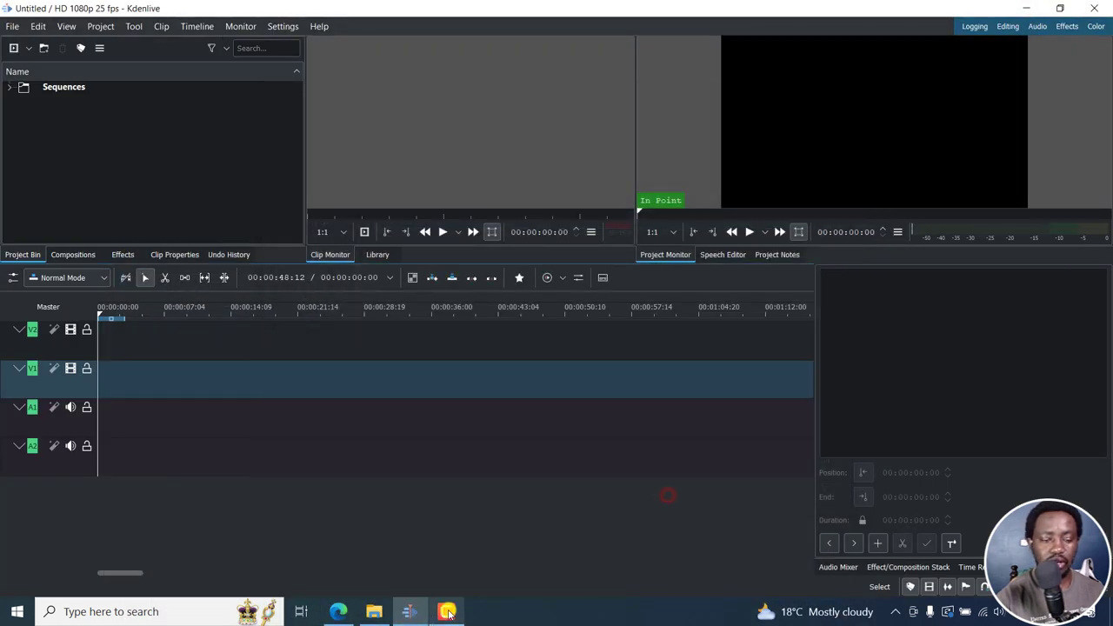
left_click(374, 612)
left_click_drag(525, 250, 156, 166)
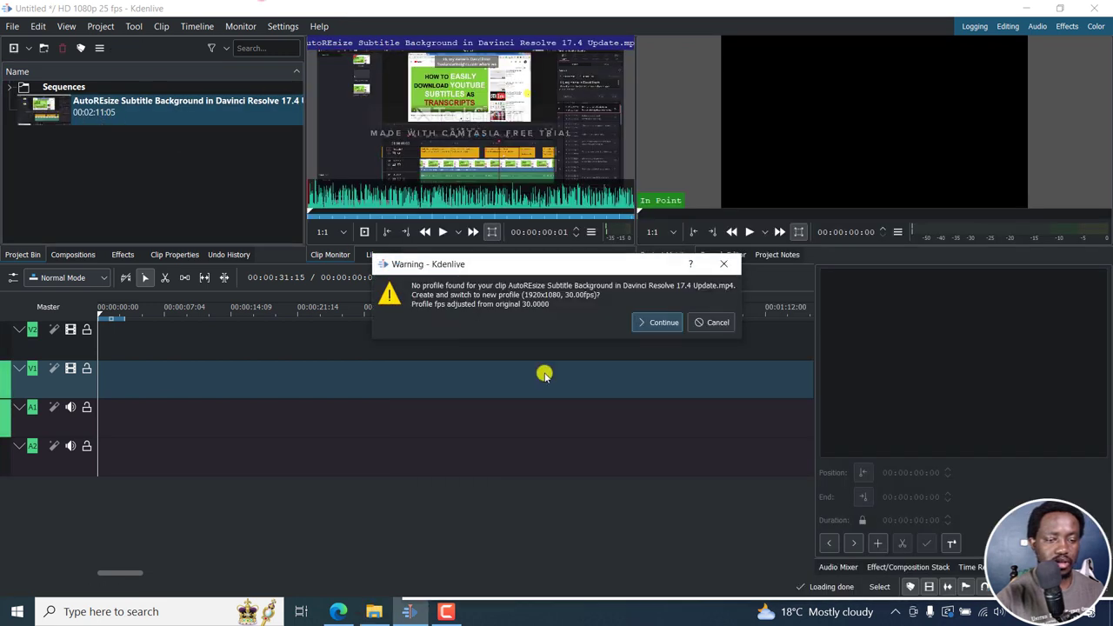
left_click(663, 322)
left_click_drag(102, 119, 96, 437)
left_click_drag(102, 407, 87, 388)
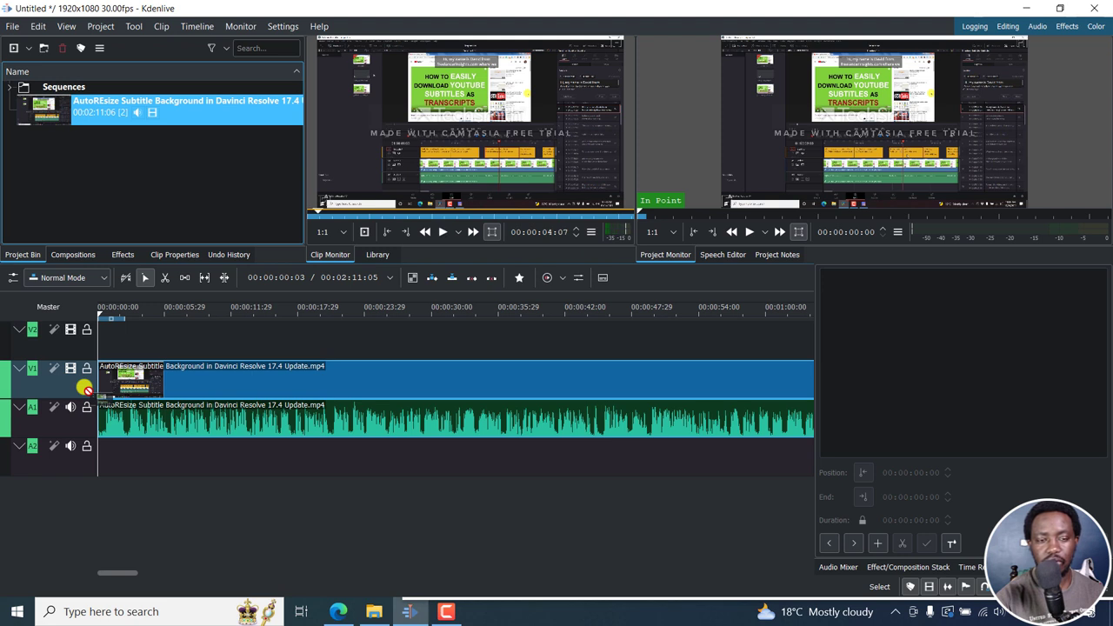
Step: Add a subtitles track, select the clip, and open the Speech Recognition Automatic Subtitling dialog
left_click_drag(84, 389, 84, 389)
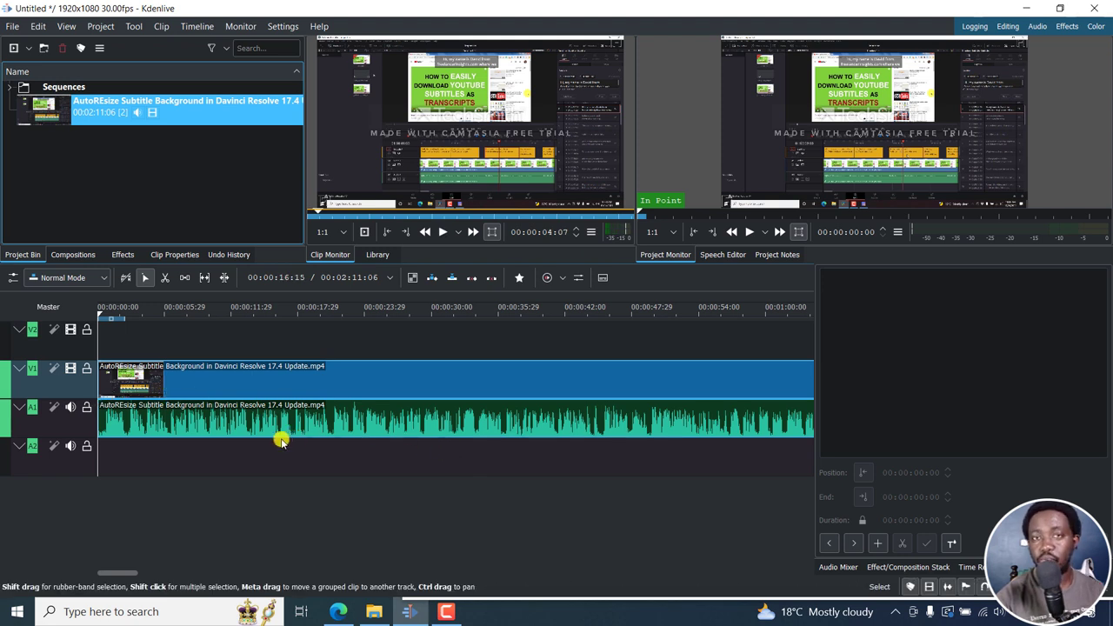
left_click(606, 278)
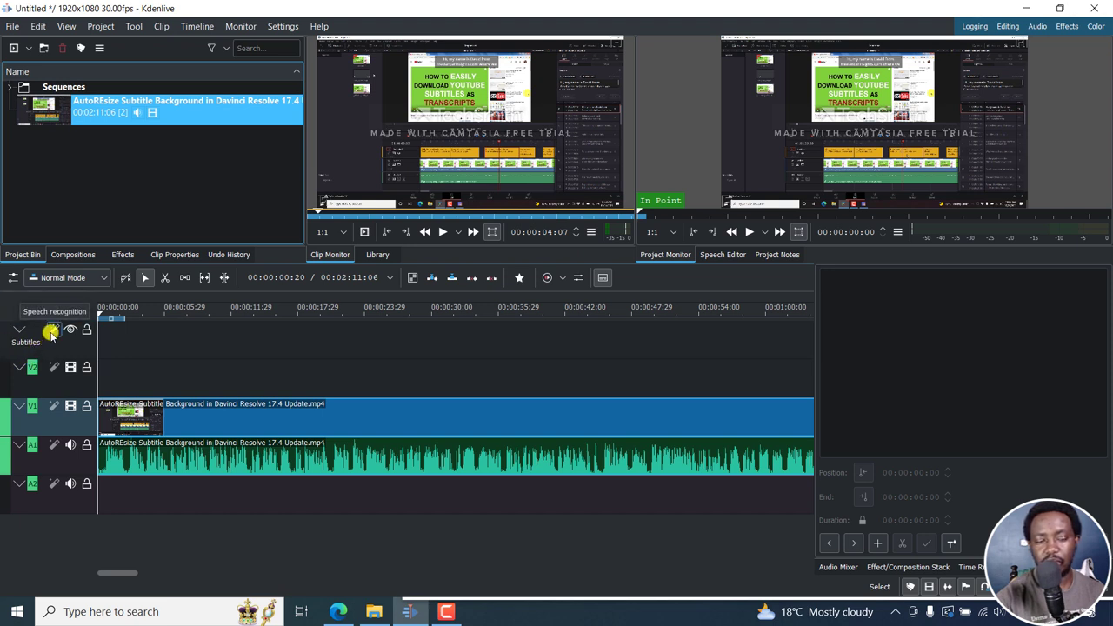
left_click(94, 28)
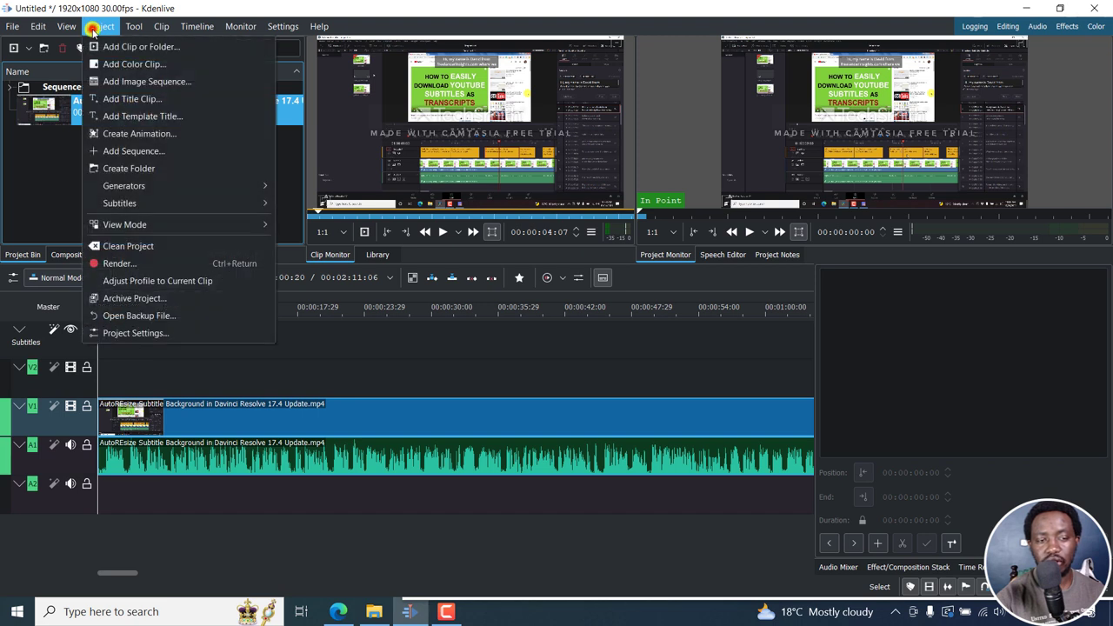
mouse_move(136, 200)
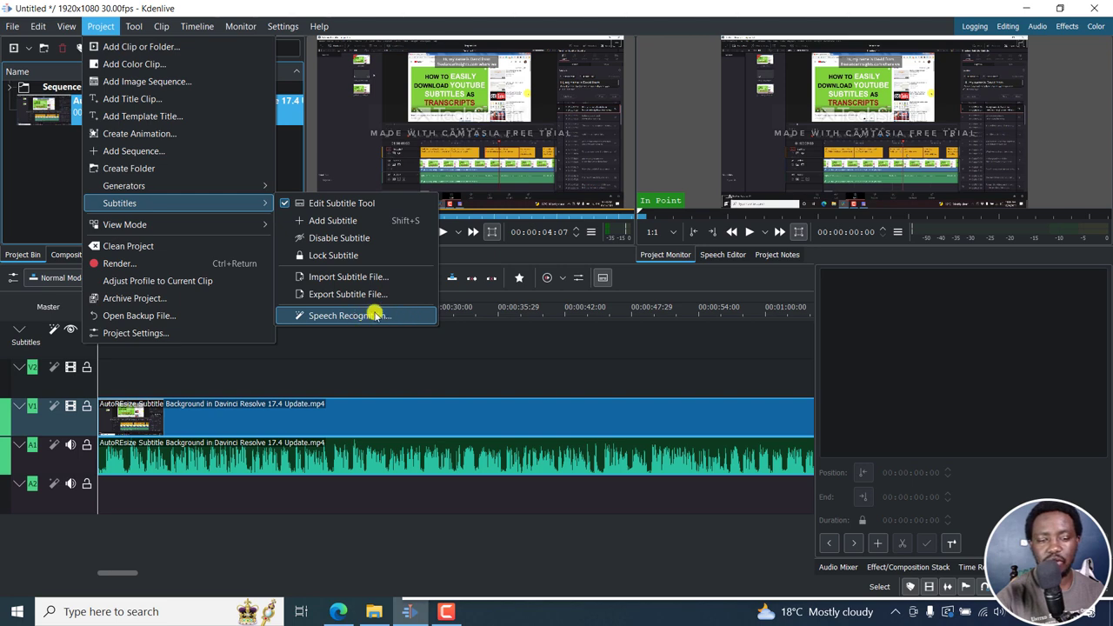
left_click(395, 348)
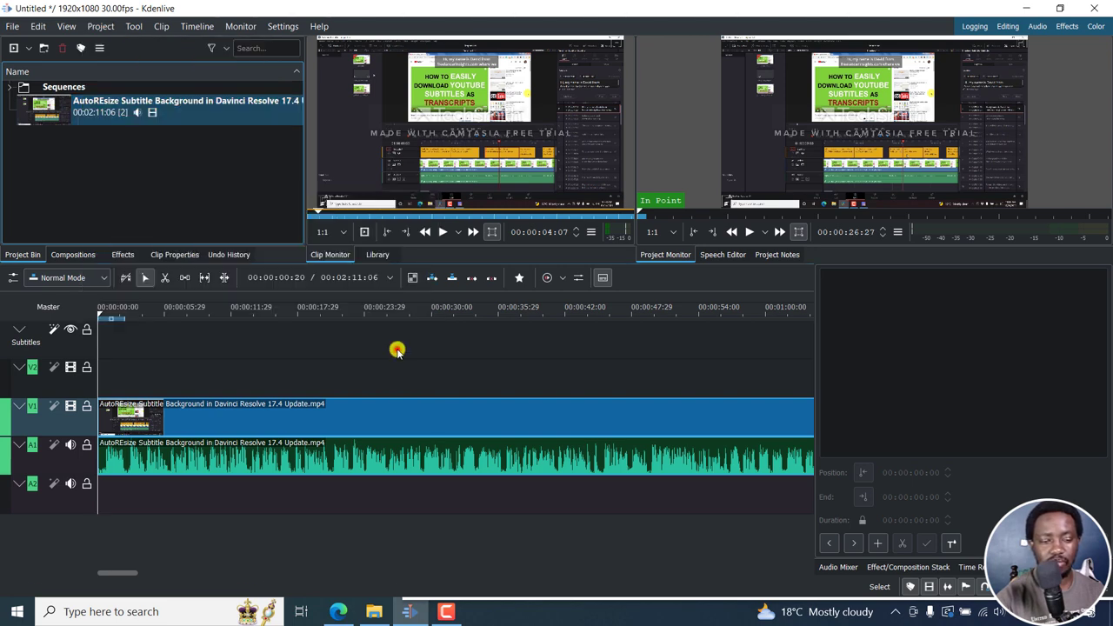
left_click(208, 459)
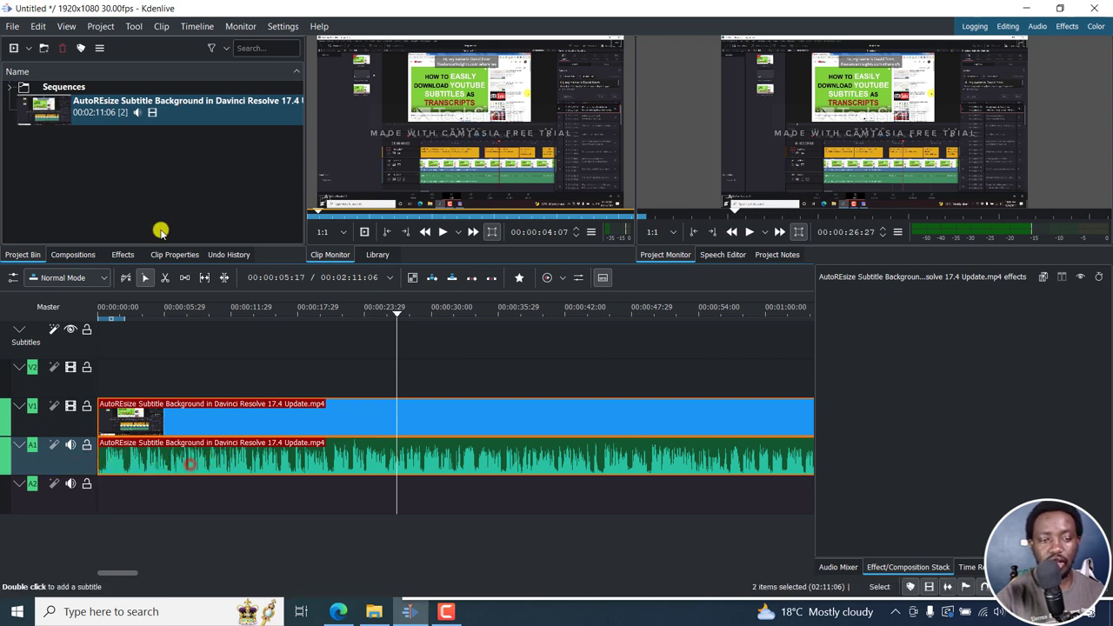
left_click(101, 26)
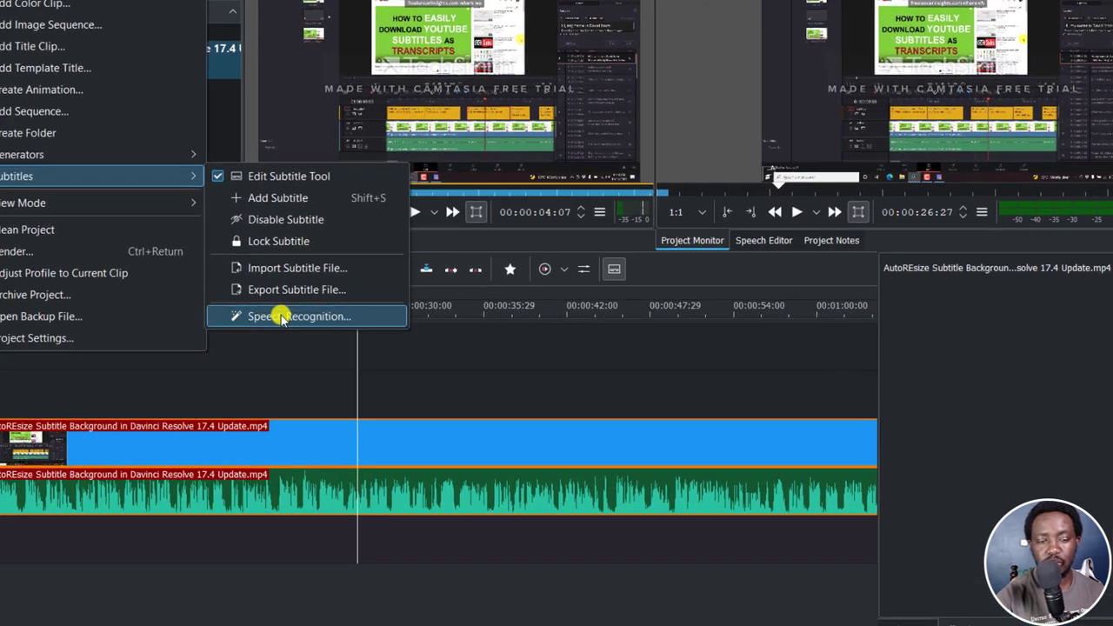
left_click(281, 317)
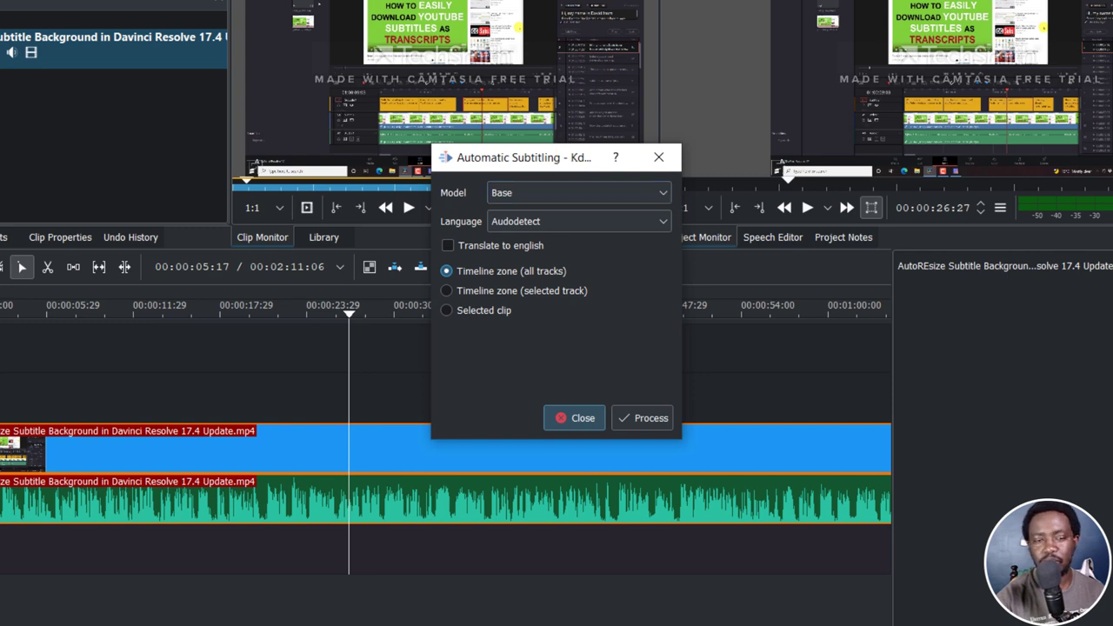
Step: Generate subtitles for the selected clip only, using the Whisper Base model
left_click(520, 192)
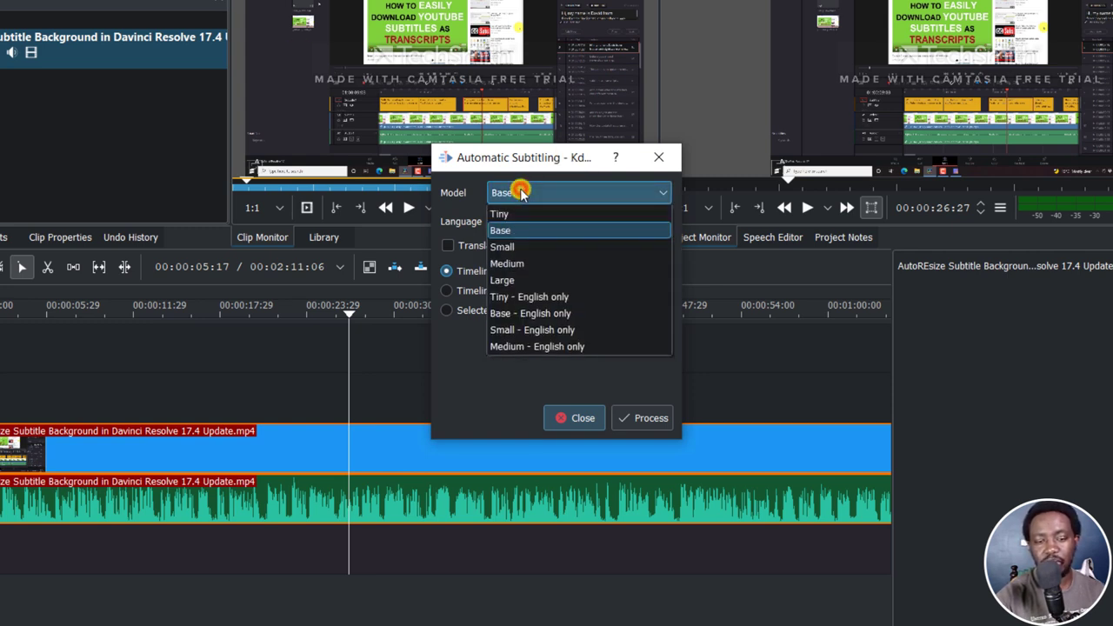
left_click(456, 178)
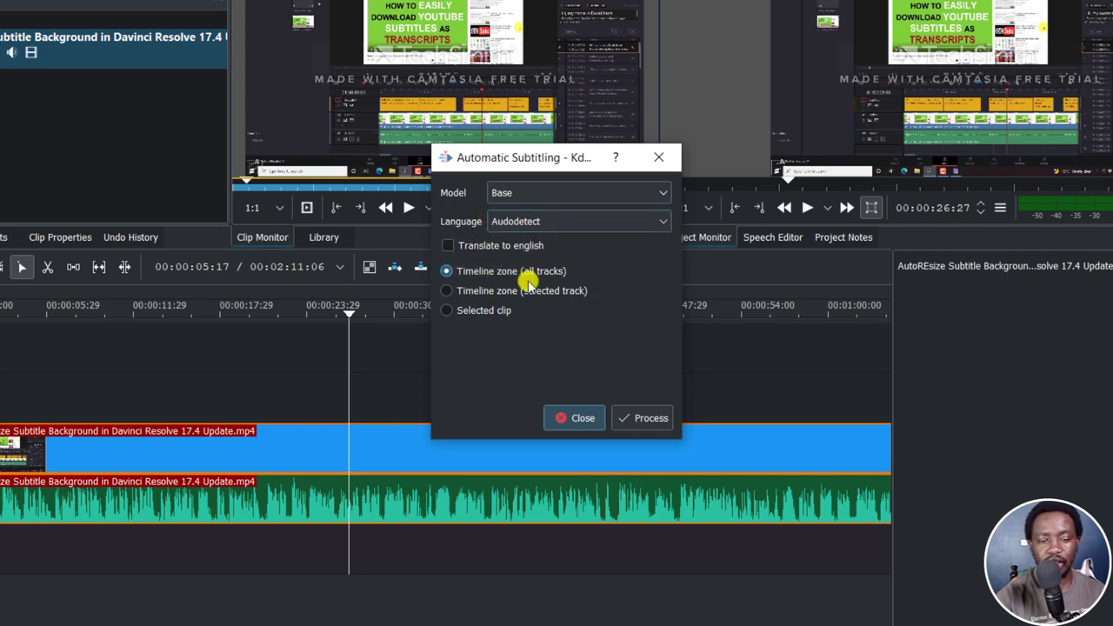
left_click(446, 312)
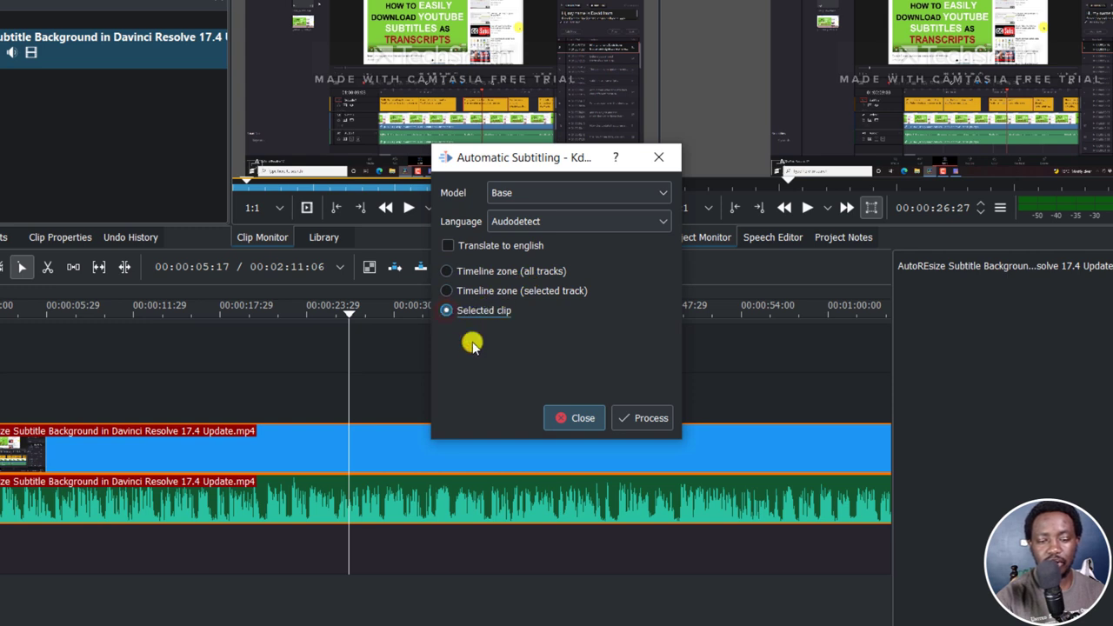
left_click(651, 419)
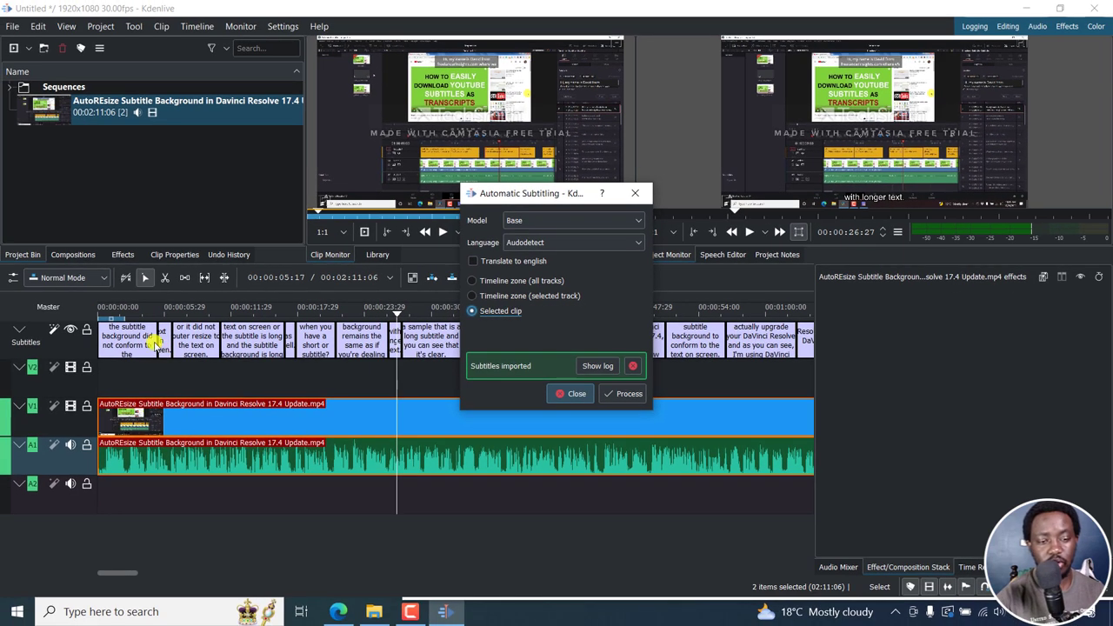
Step: Close Automatic Subtitling, select the first subtitle, and show its style options
left_click(572, 395)
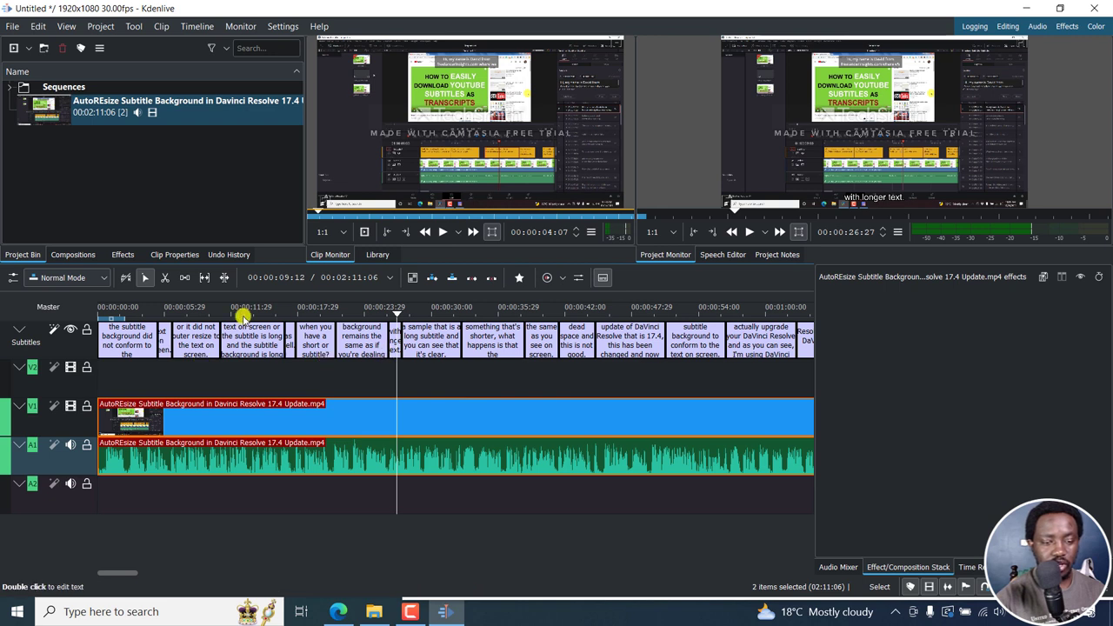
left_click(100, 309)
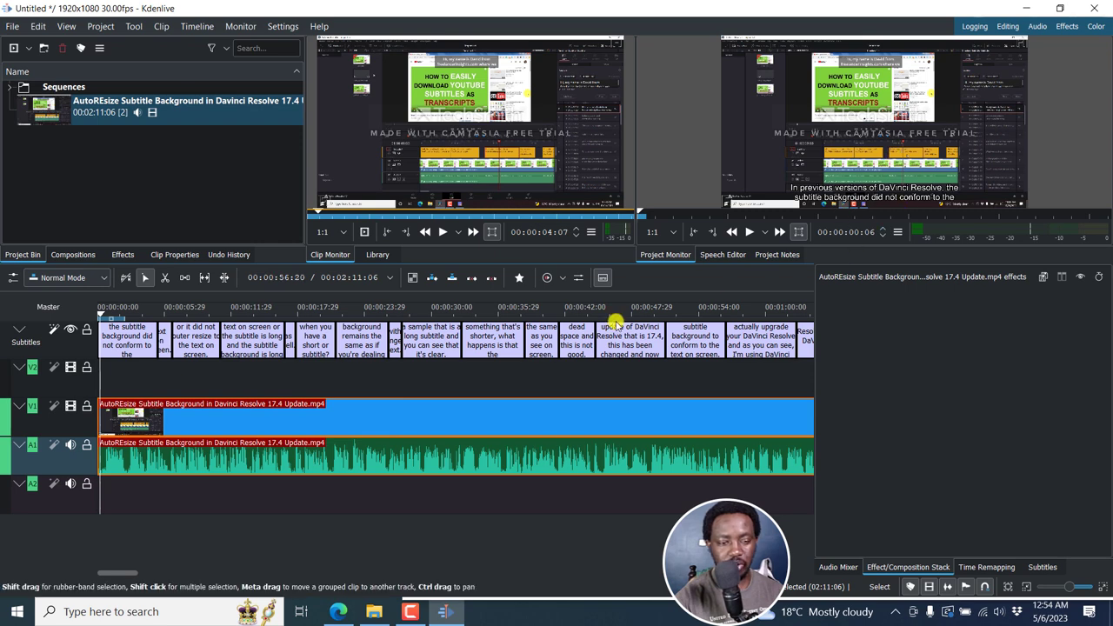
left_click(114, 335)
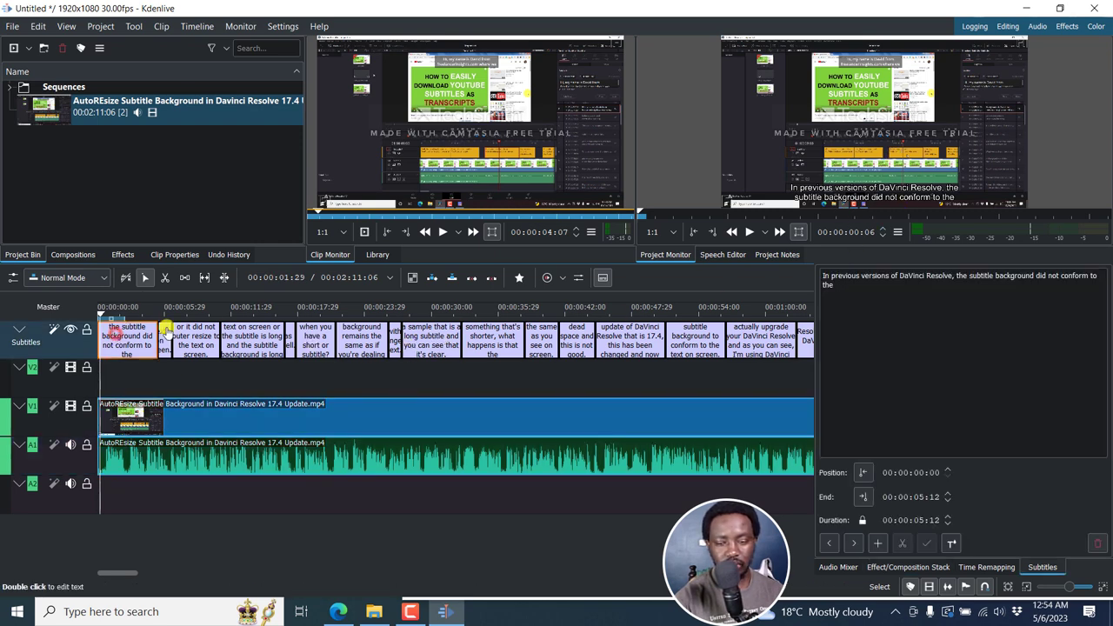
left_click(953, 542)
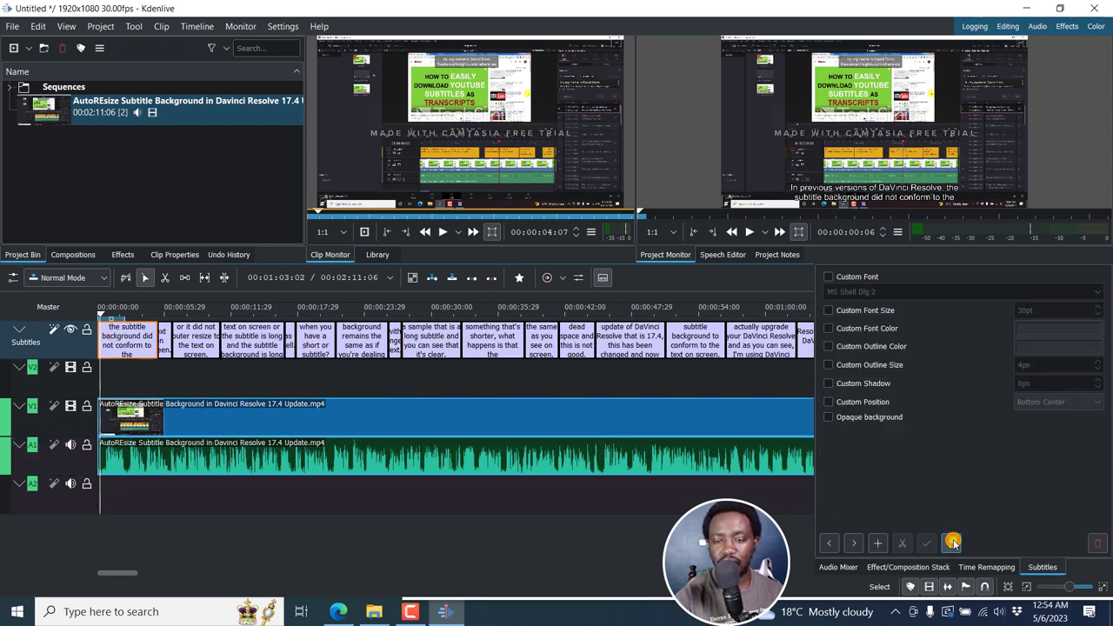
left_click(831, 417)
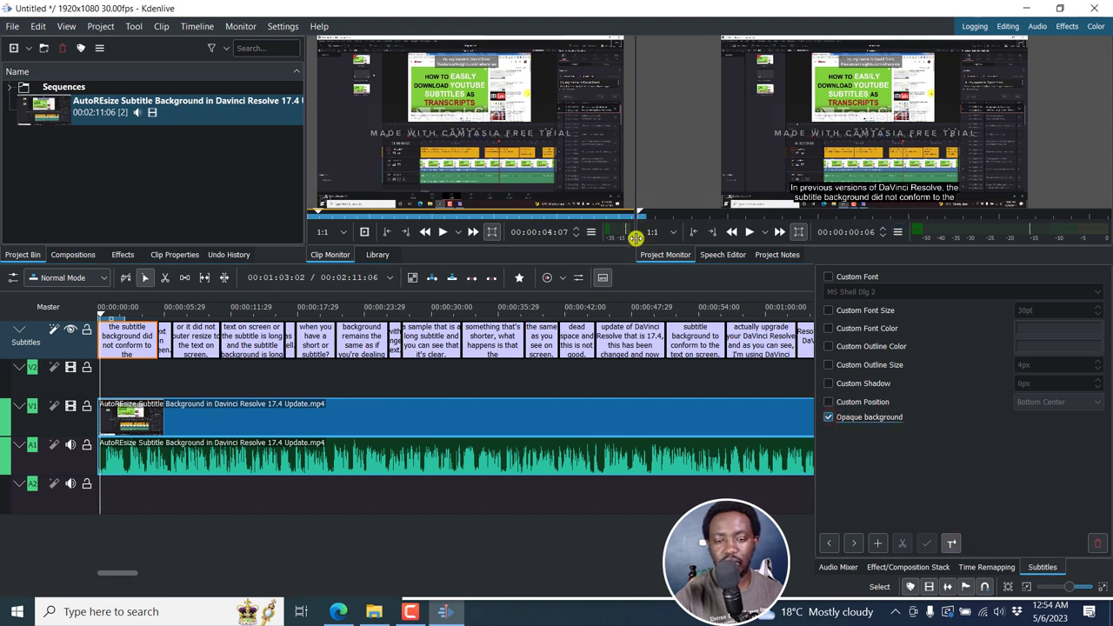
left_click_drag(654, 265, 651, 372)
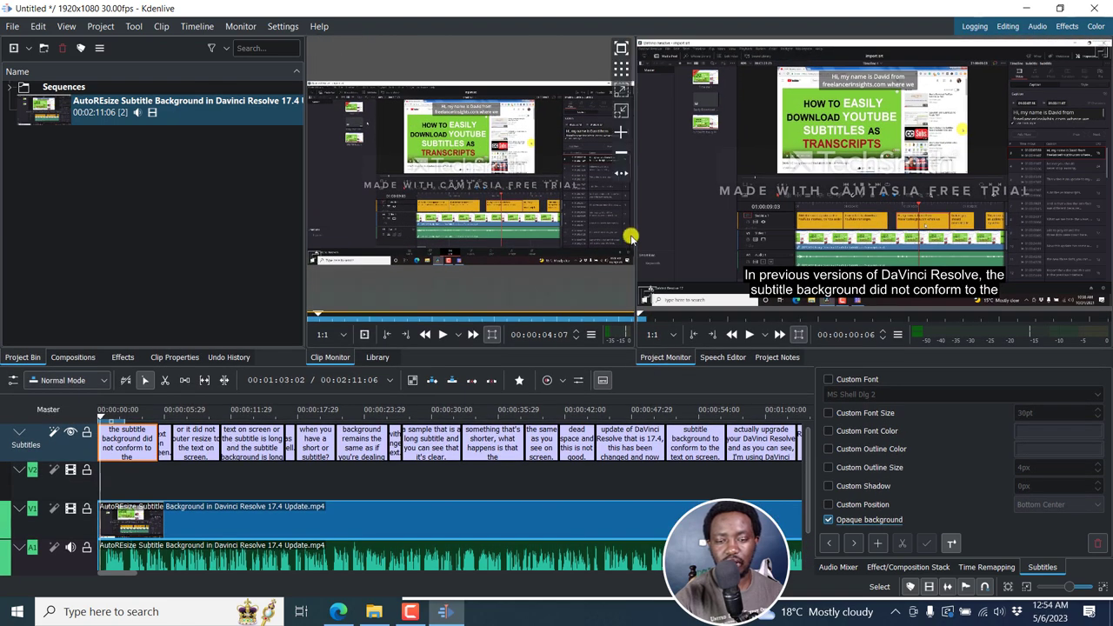
left_click_drag(633, 240, 520, 213)
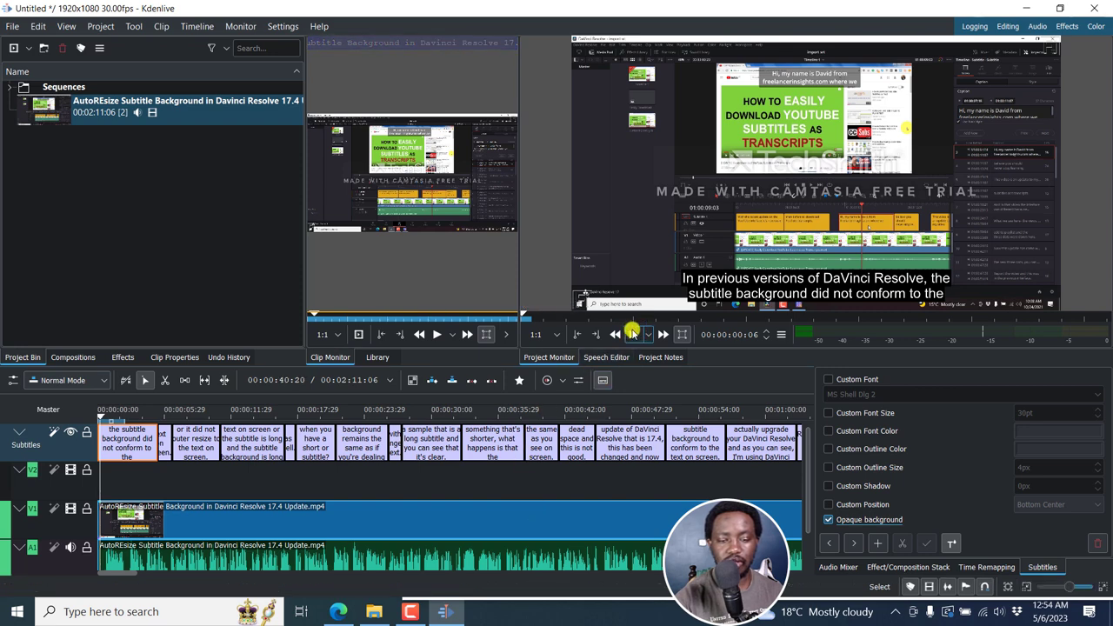
left_click(632, 334)
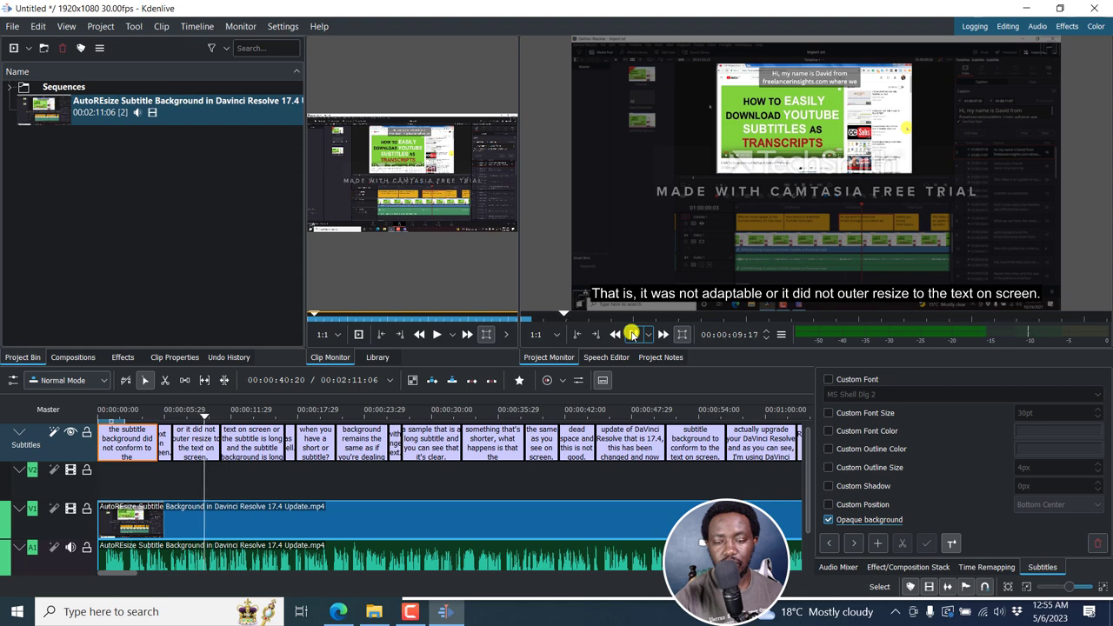
left_click(632, 334)
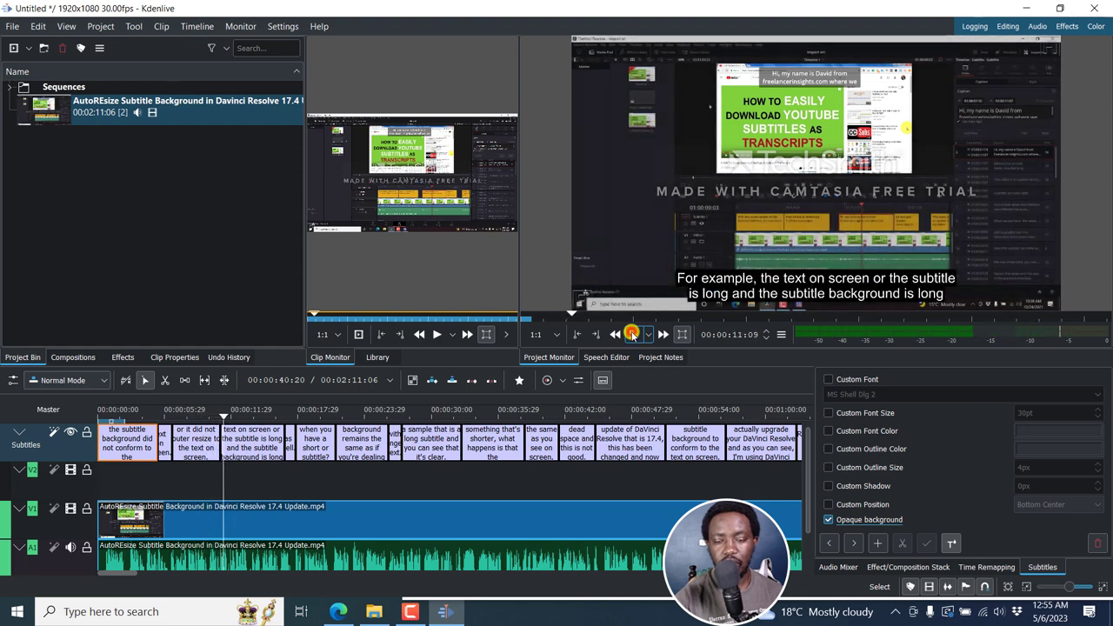
left_click(198, 409)
left_click(194, 444)
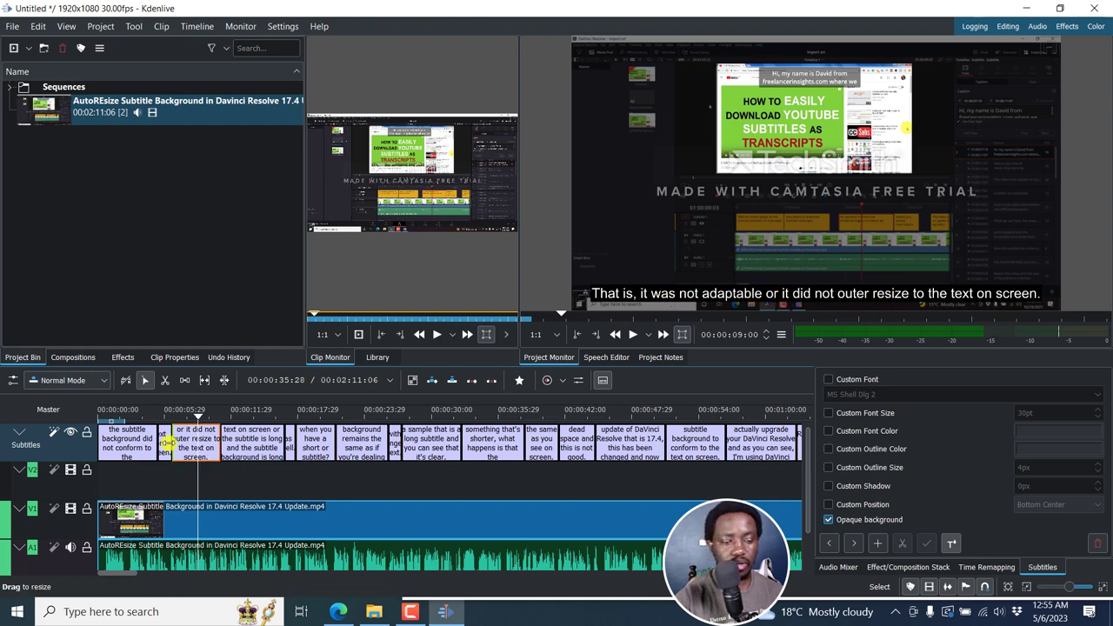
left_click(164, 412)
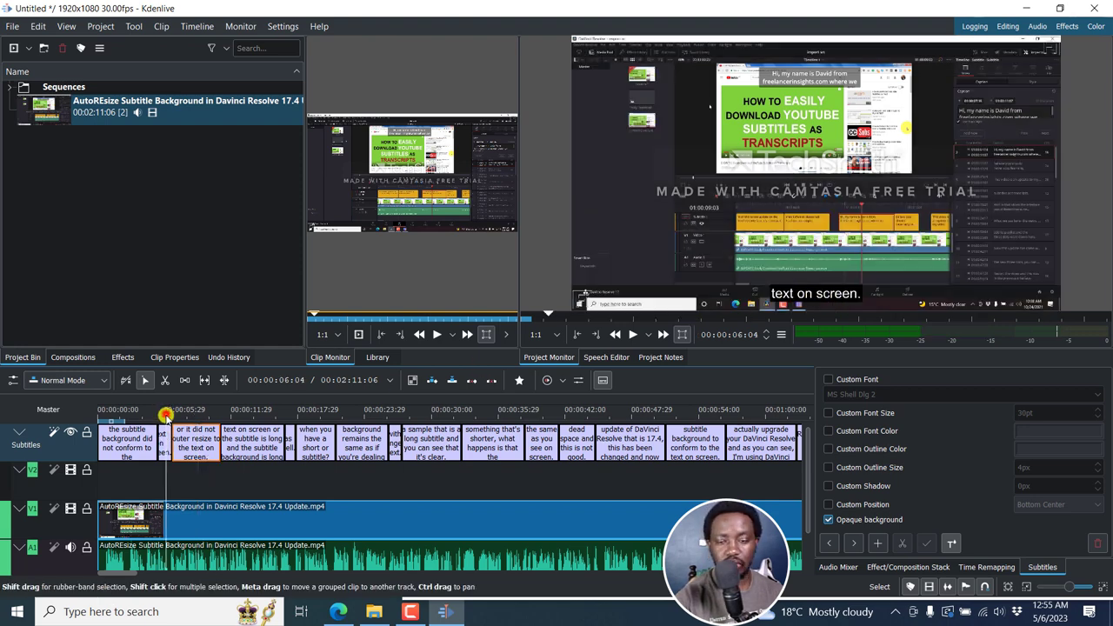
left_click(247, 415)
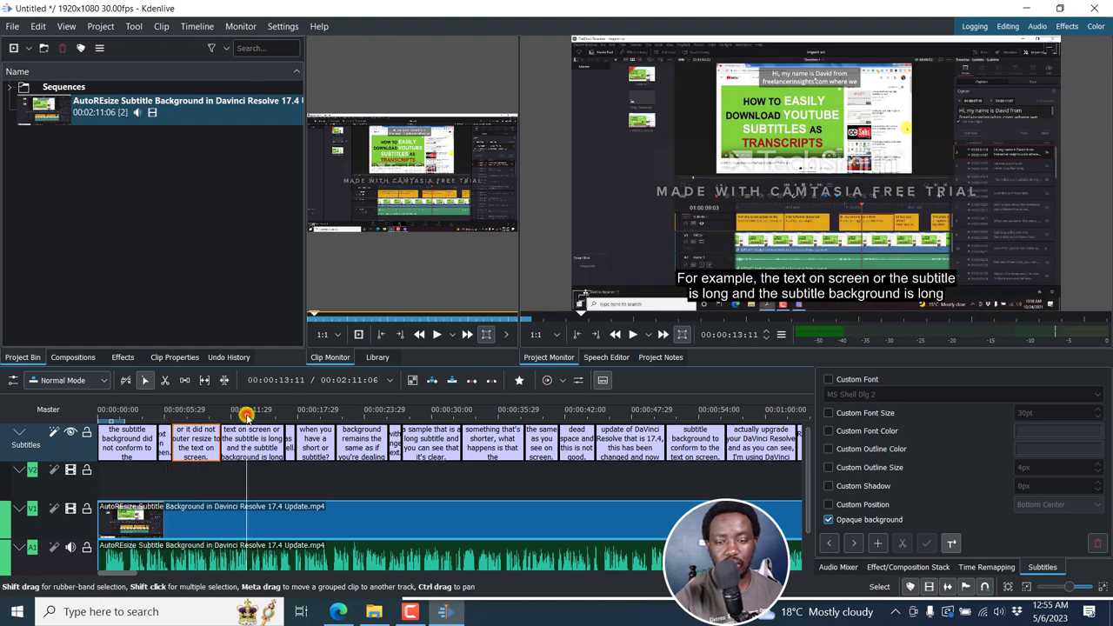
left_click(175, 412)
key("space")
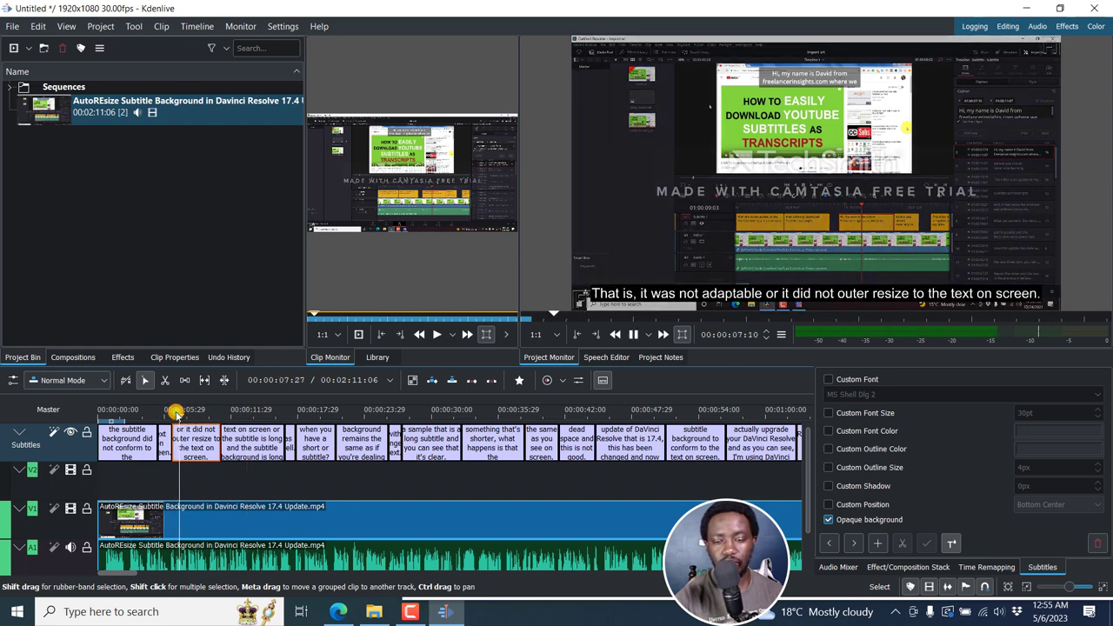
key("space")
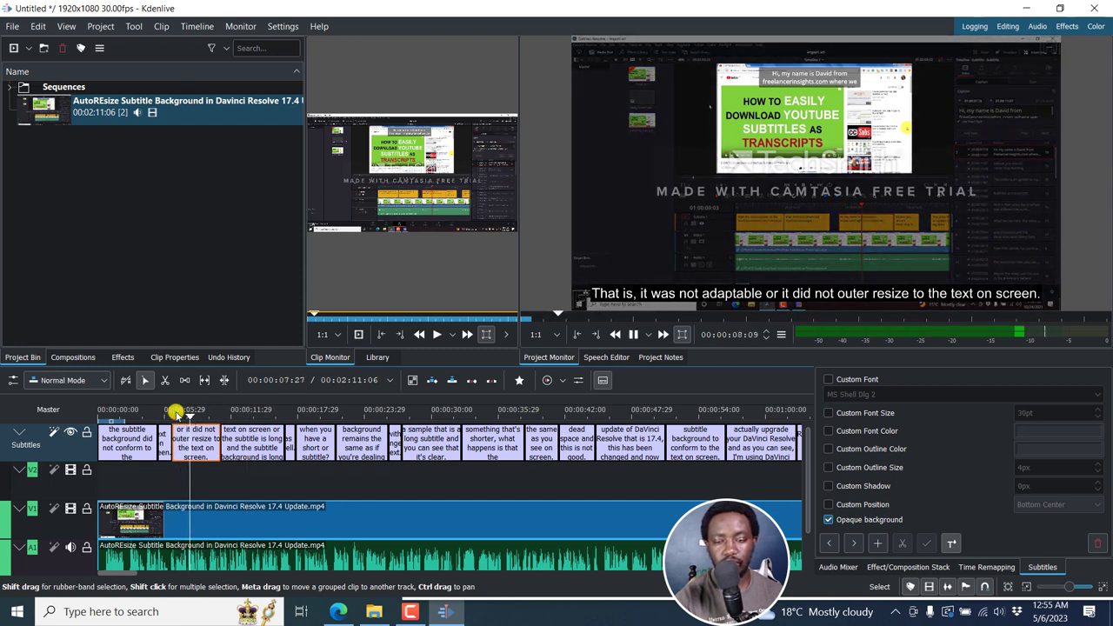
key("space")
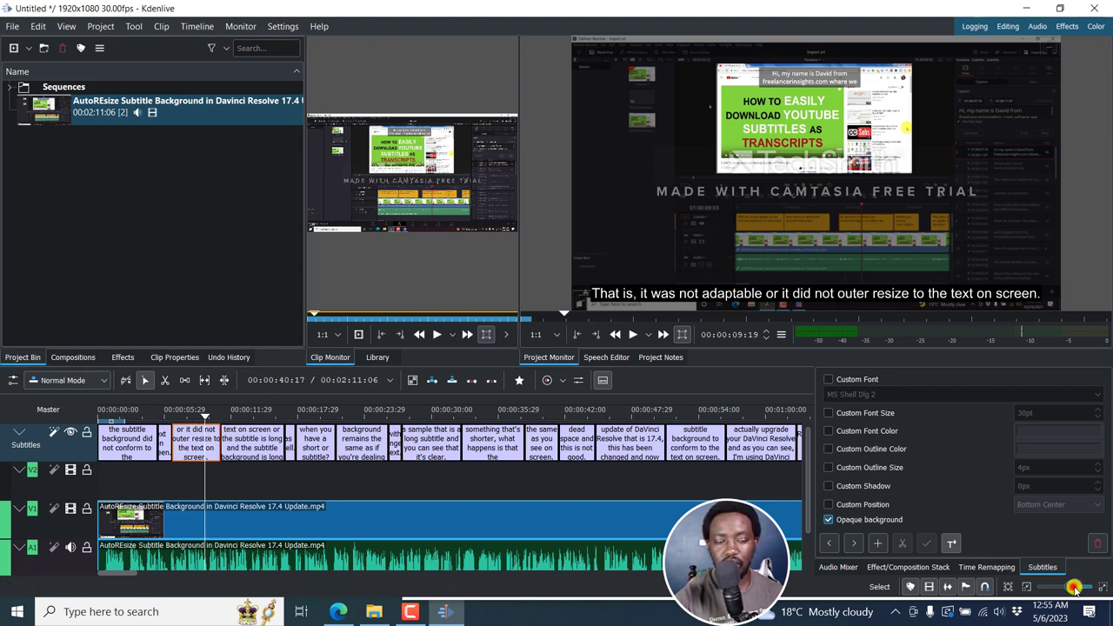
Step: Correct 'outer resize' to 'auto-resize' in the 'That is, it was not adaptable' subtitle
scroll(1075, 589, "up", 2)
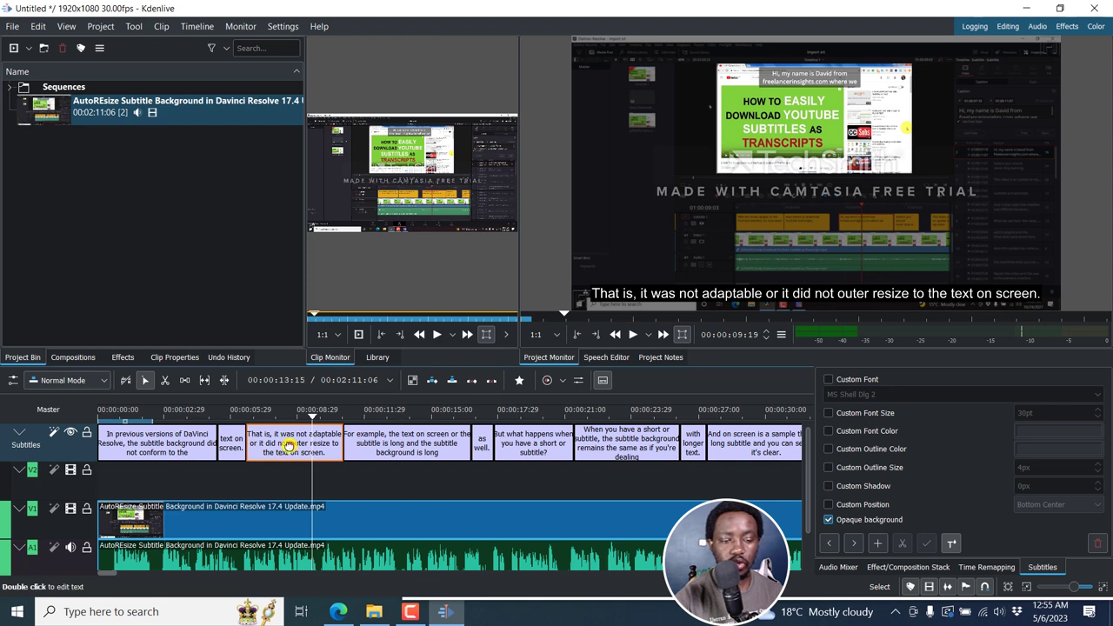
left_click(305, 443)
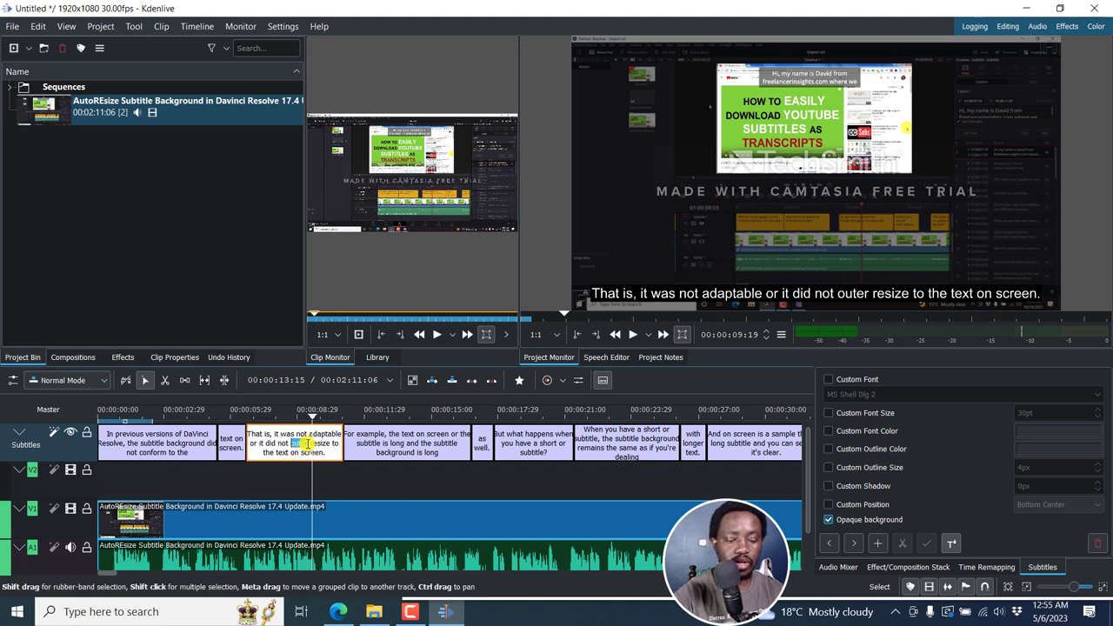
left_click(307, 443)
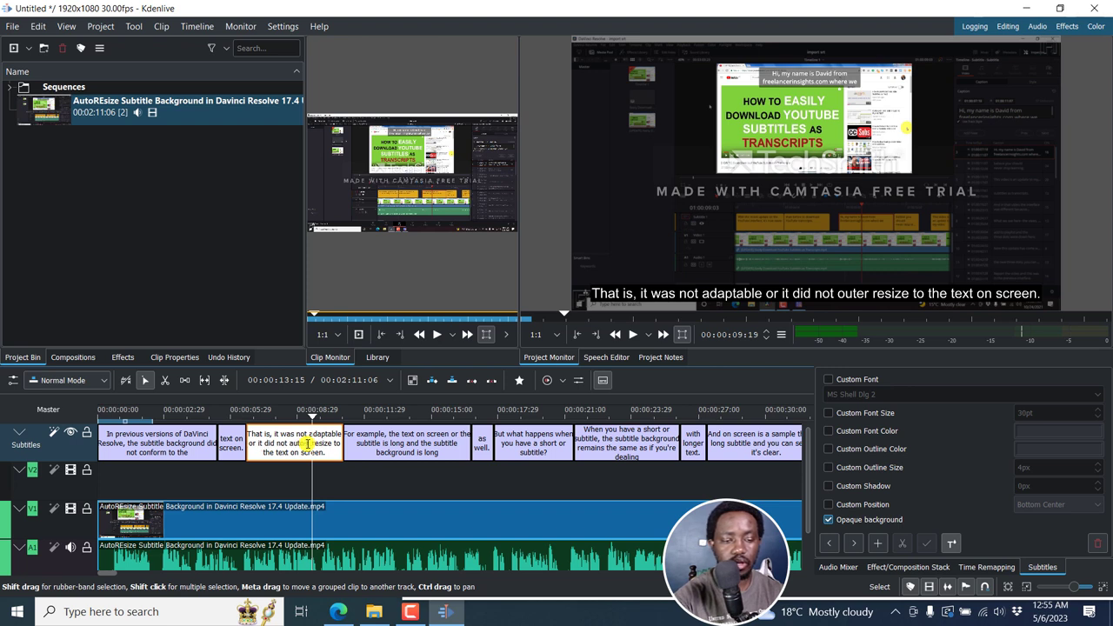
key("BackSpace")
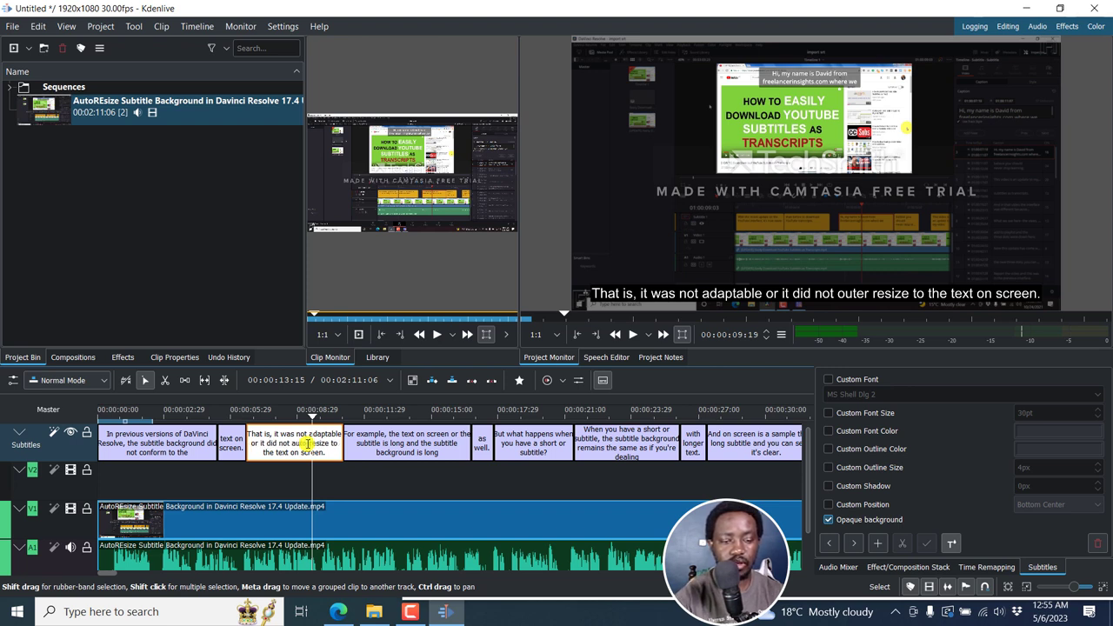
left_click(397, 442)
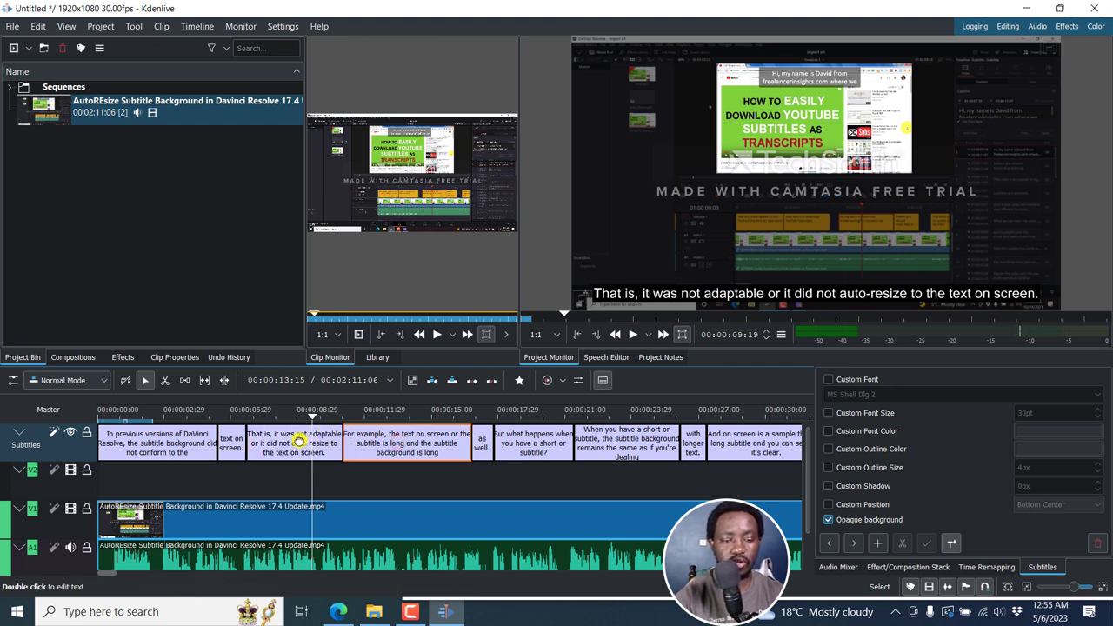
left_click(298, 441)
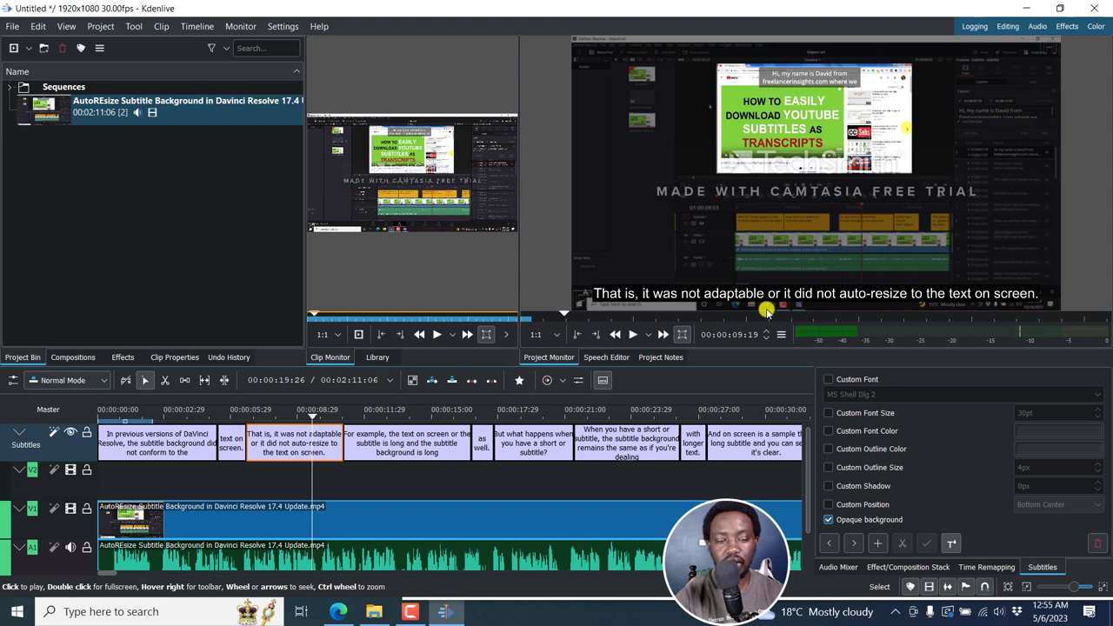
double_click(280, 434)
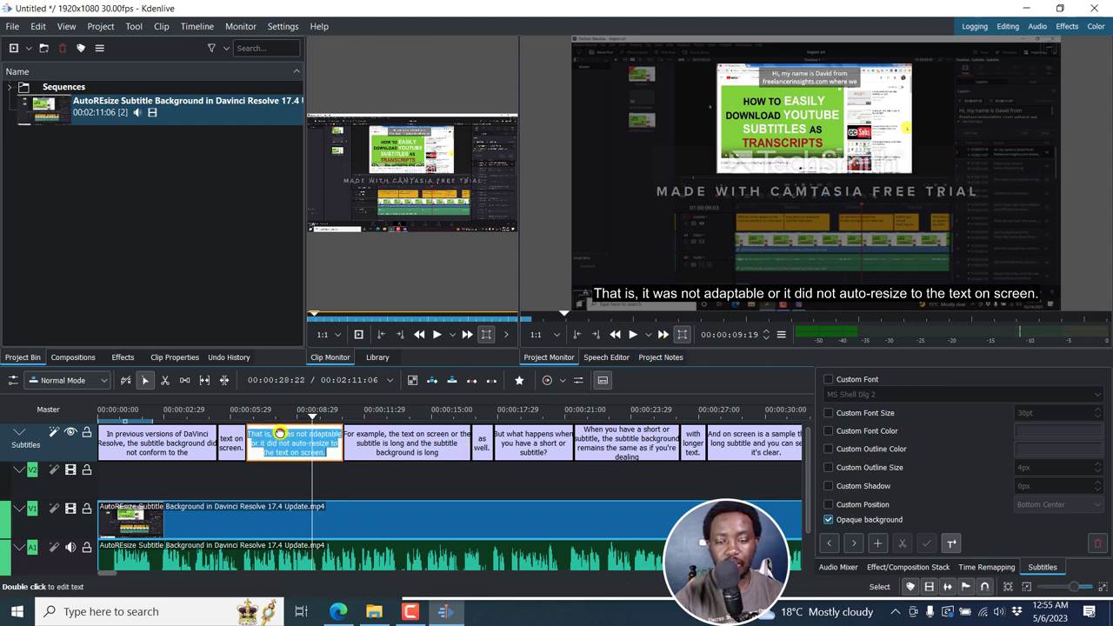
Step: Insert a line break before 'or it did not auto-resize' in the subtitle text
left_click(950, 544)
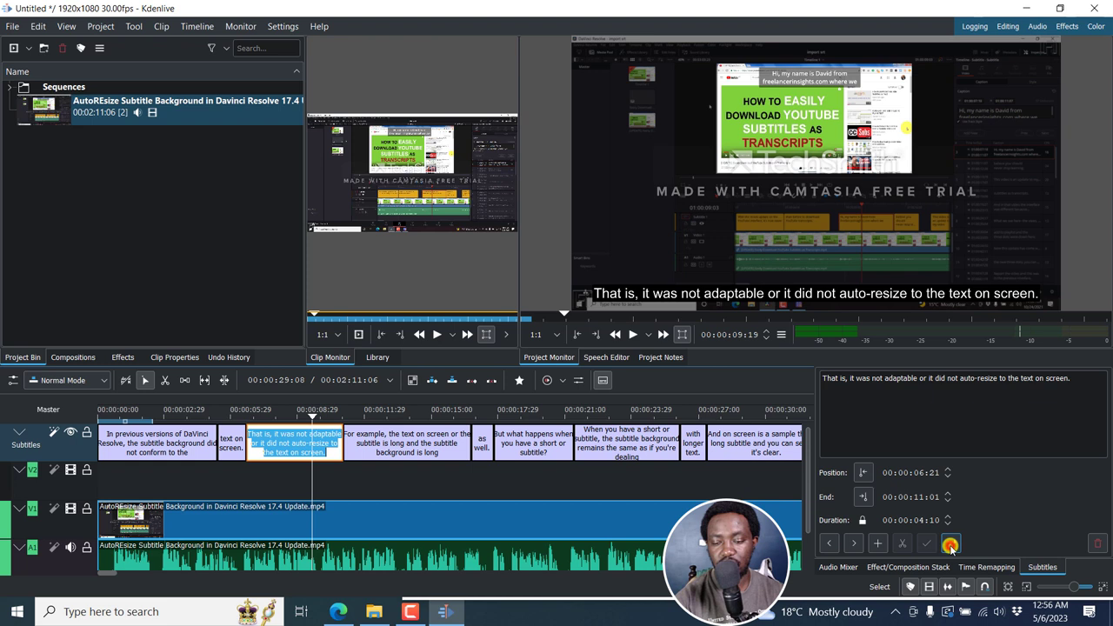
left_click(921, 378)
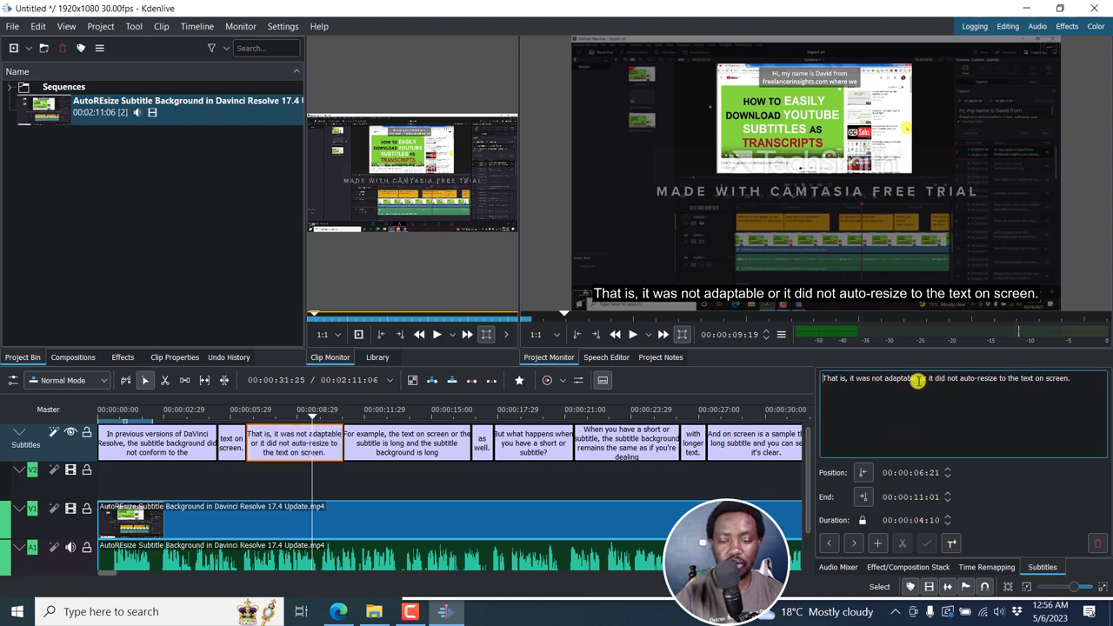
left_click(919, 380)
key("Return")
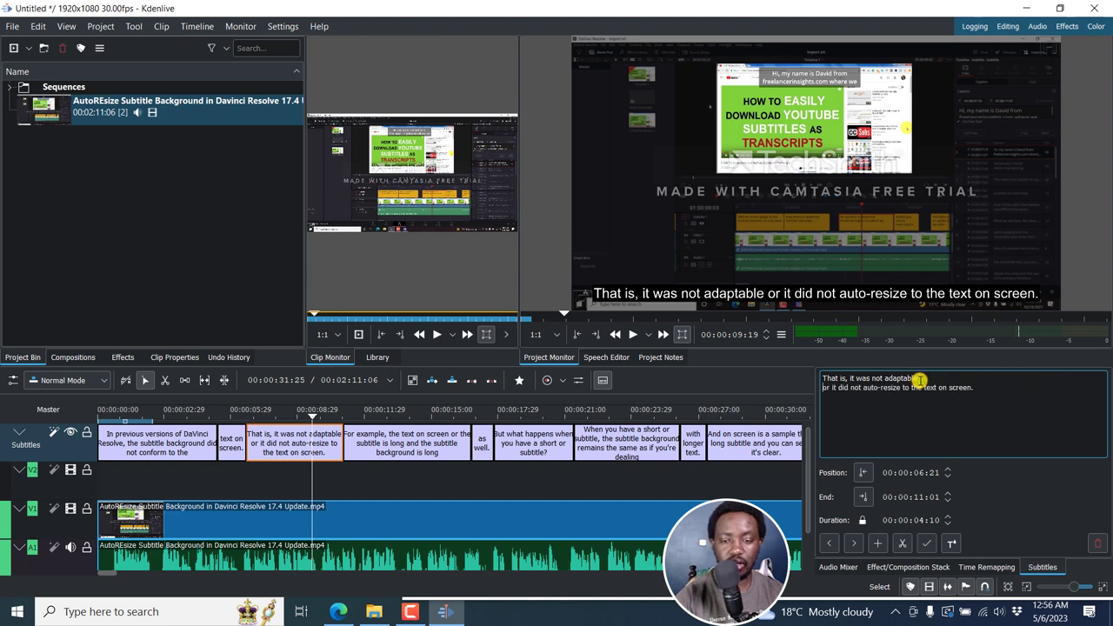
left_click(391, 435)
Step: Play back the 'That is…' subtitle to check the two-line layout
left_click(297, 444)
left_click(300, 410)
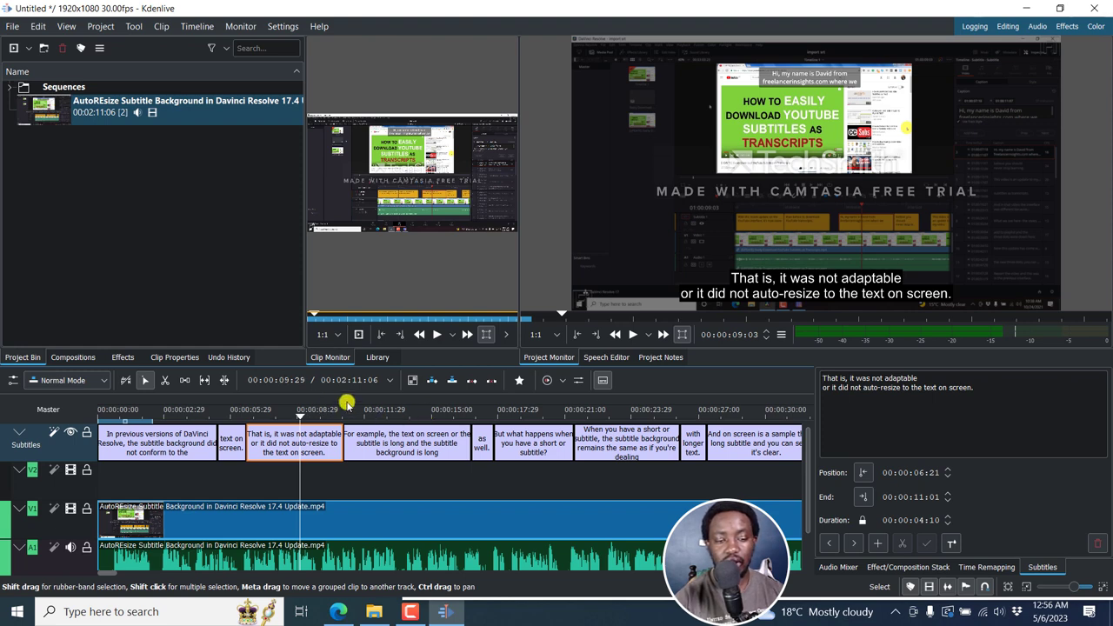
key("space")
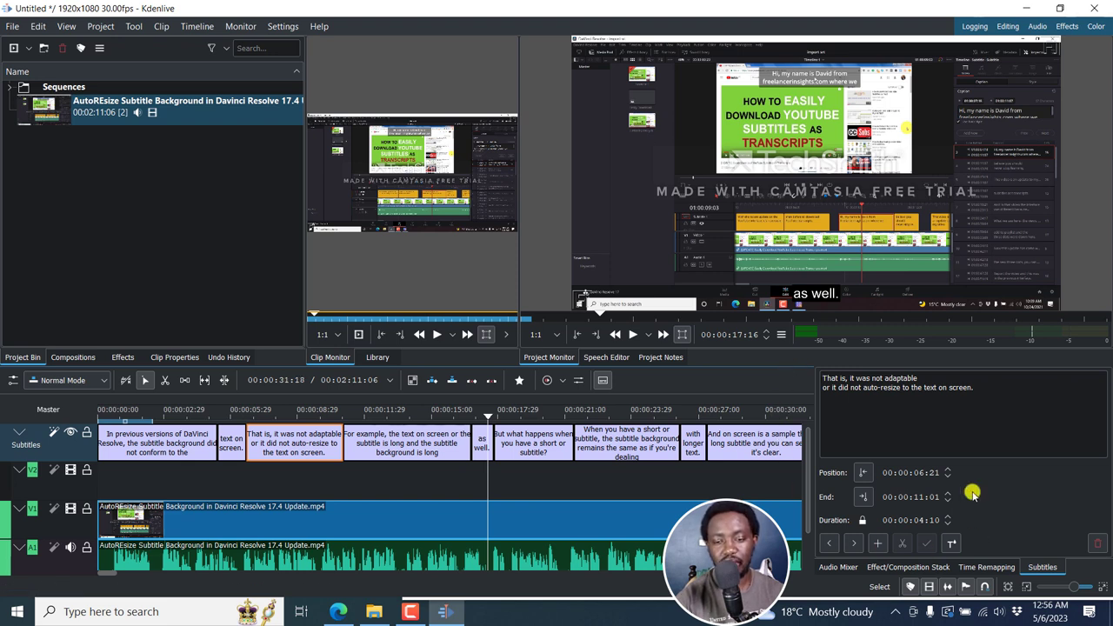
Step: Enable Custom Font Color in the subtitle style and set it to pink #ff14a1
left_click(523, 443)
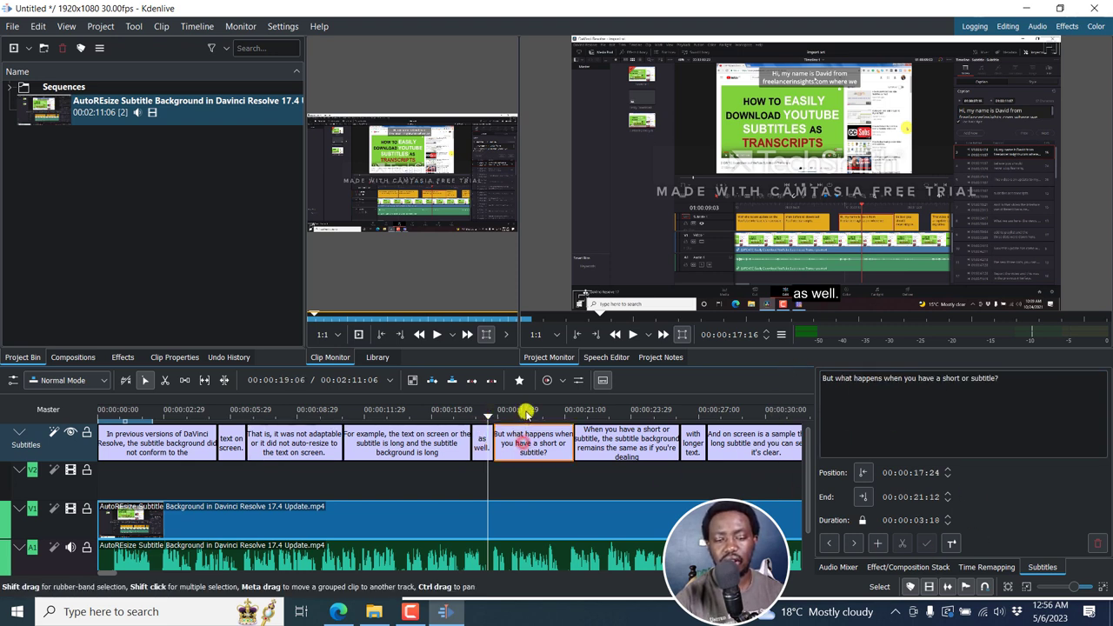
left_click(527, 412)
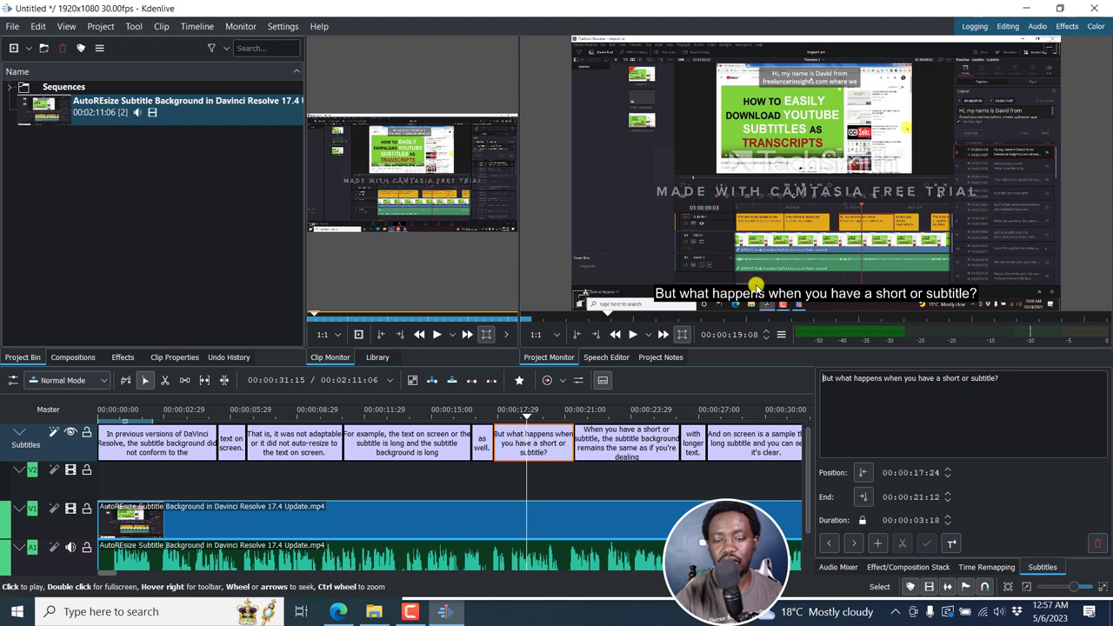
left_click(951, 544)
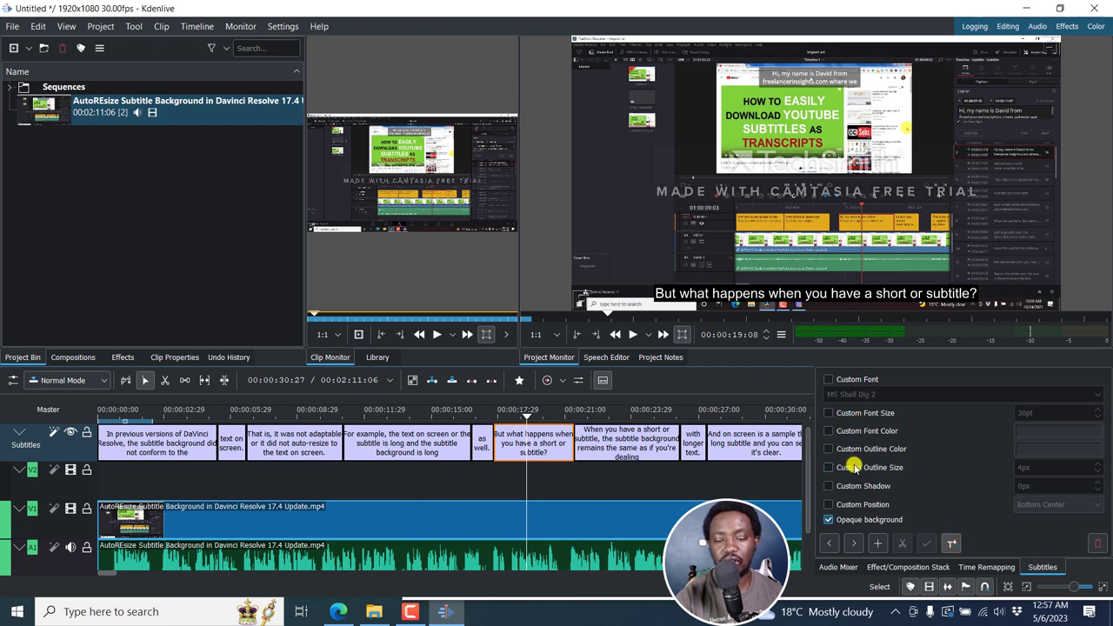
left_click(831, 431)
left_click(1038, 432)
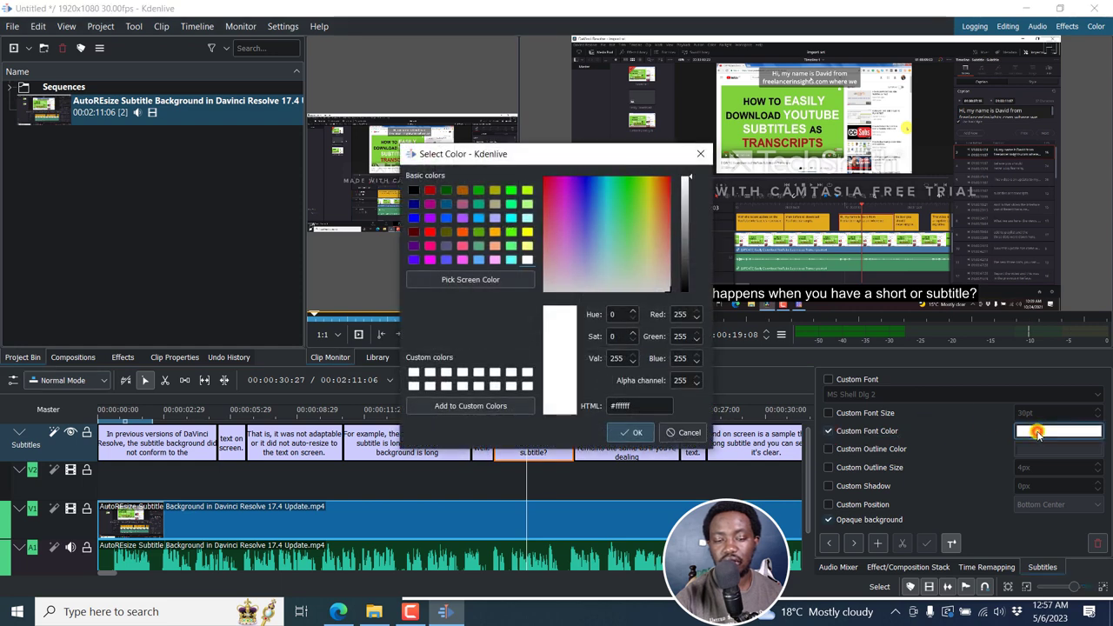
left_click(556, 187)
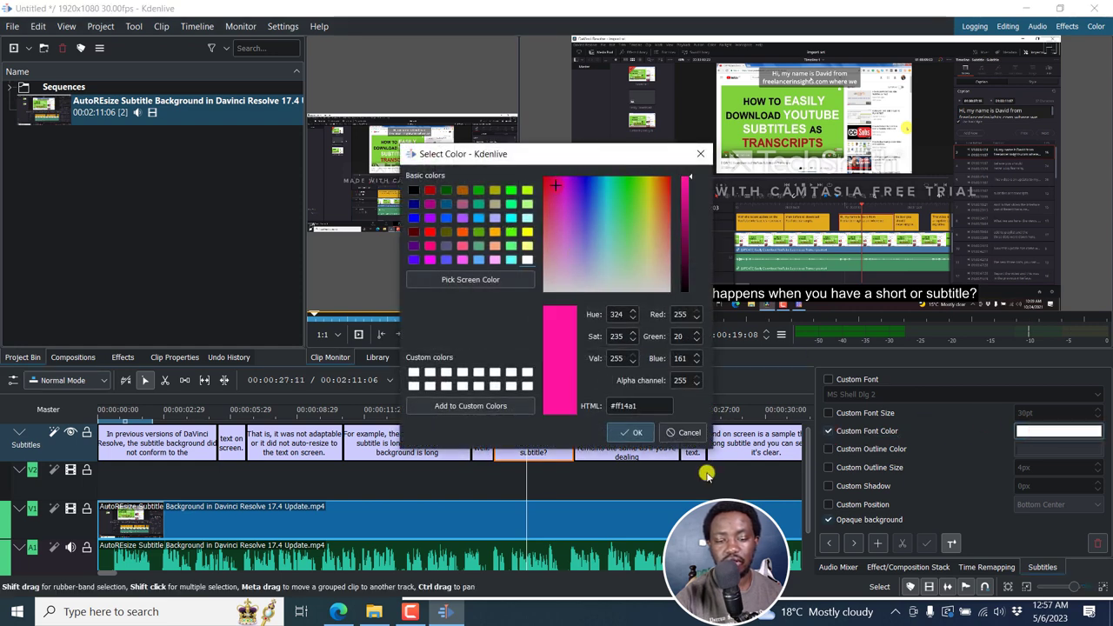
left_click(632, 432)
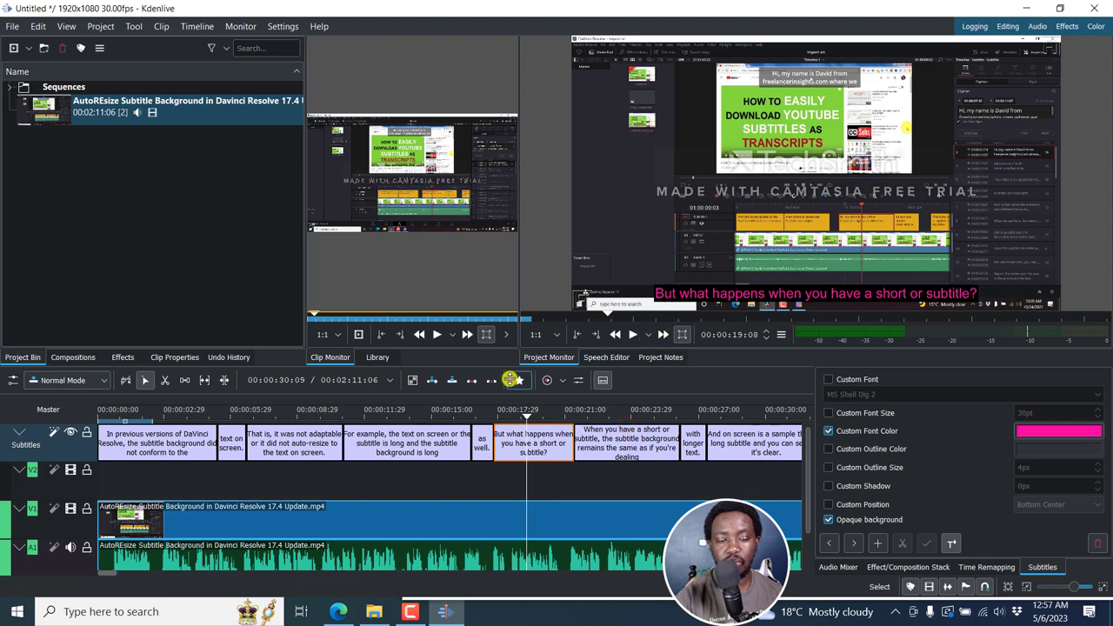
Step: Preview the 'For example…', 'That is…' and 'But what happens…' subtitles in pink
left_click(425, 410)
left_click(296, 410)
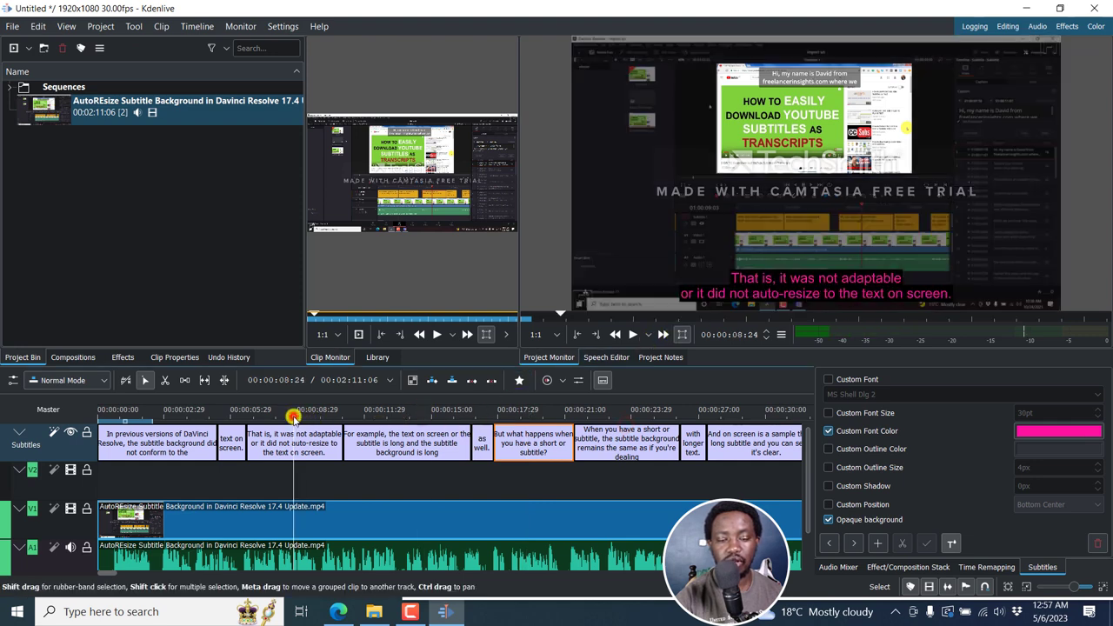
left_click(530, 410)
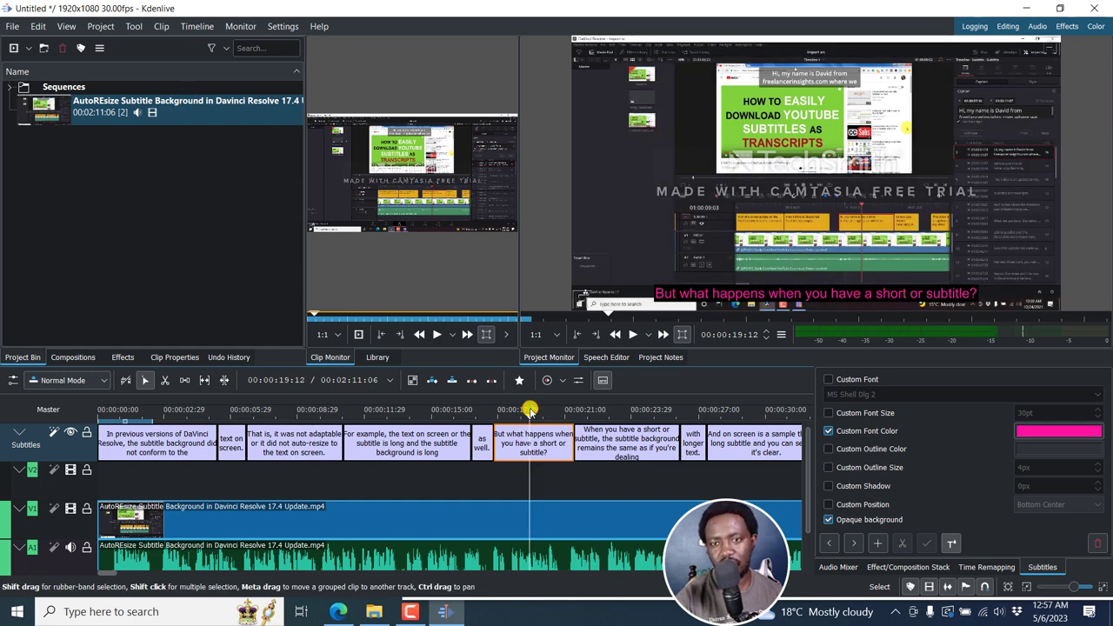